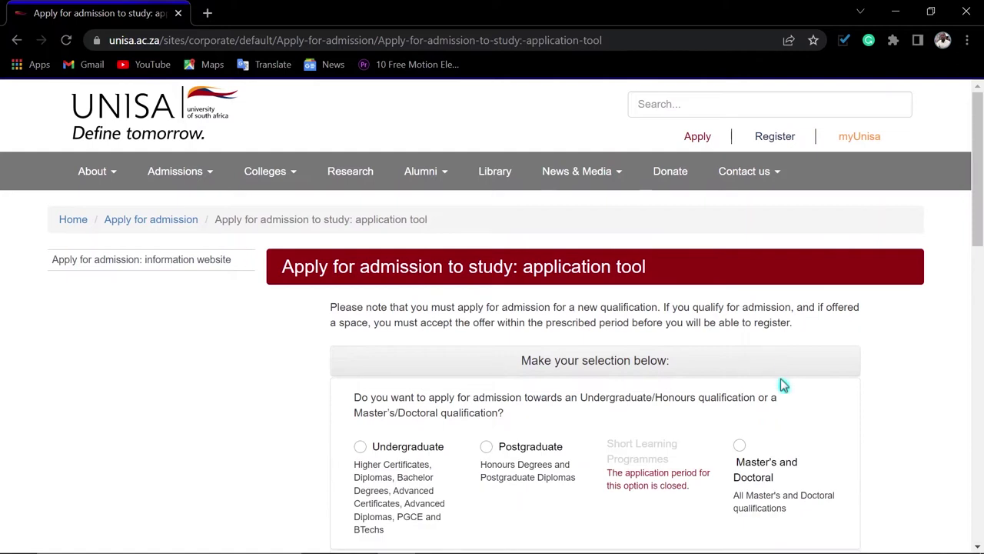
Choose Undergraduate as the type of qualification to apply for
scroll(795, 374, down, 2)
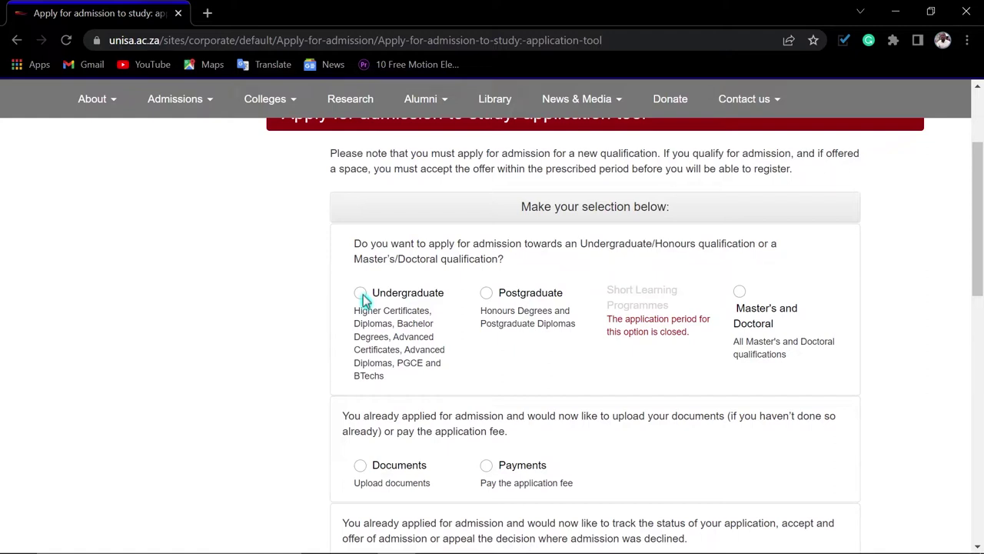
click(360, 293)
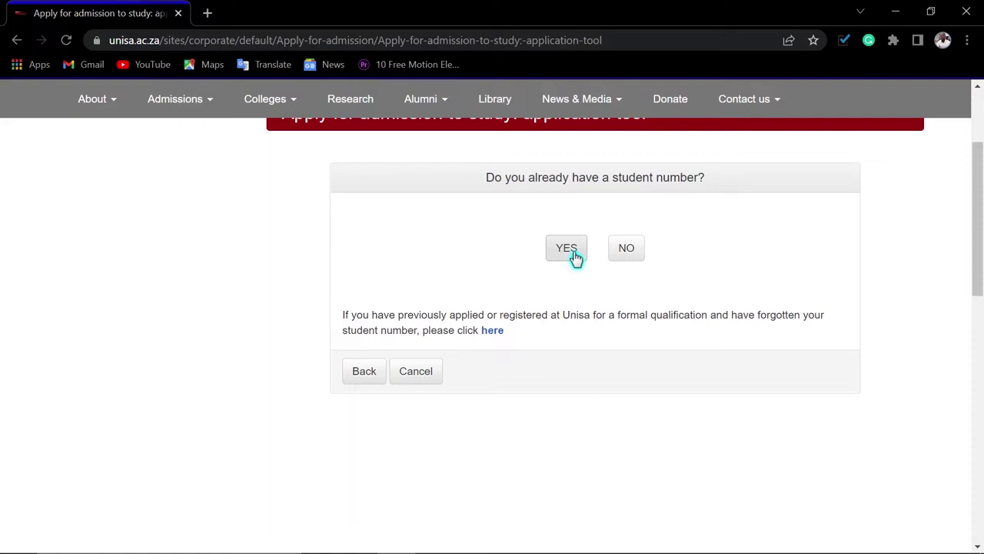
click(625, 258)
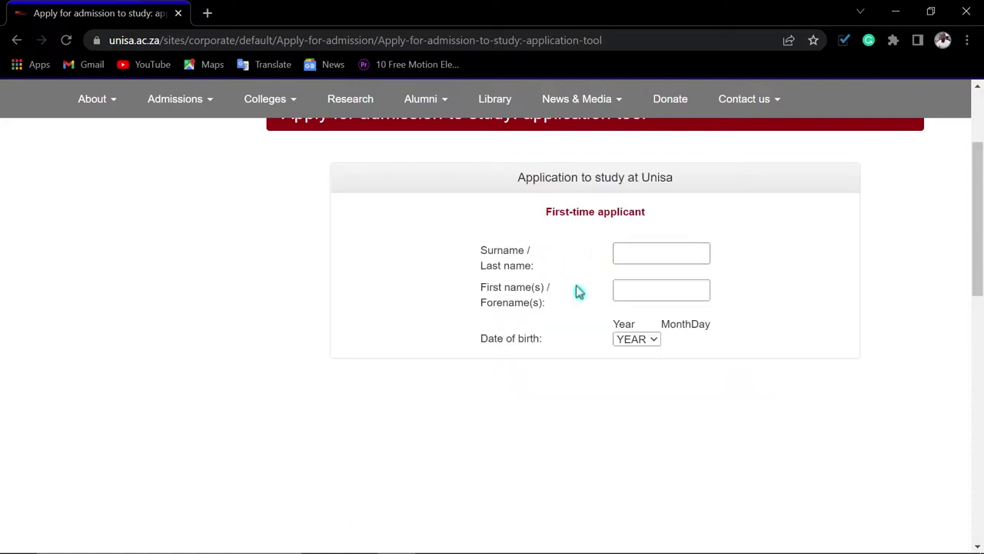
click(615, 255)
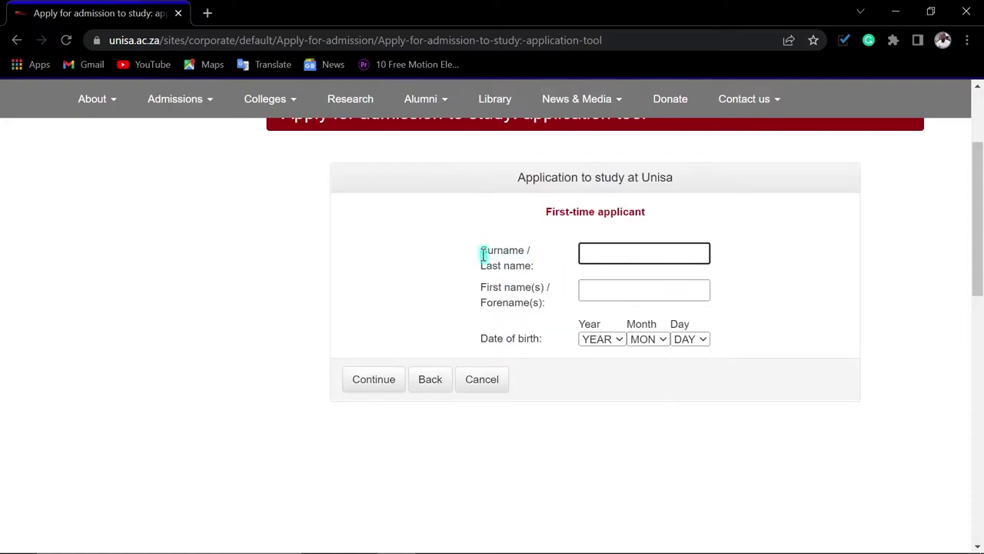
click(436, 382)
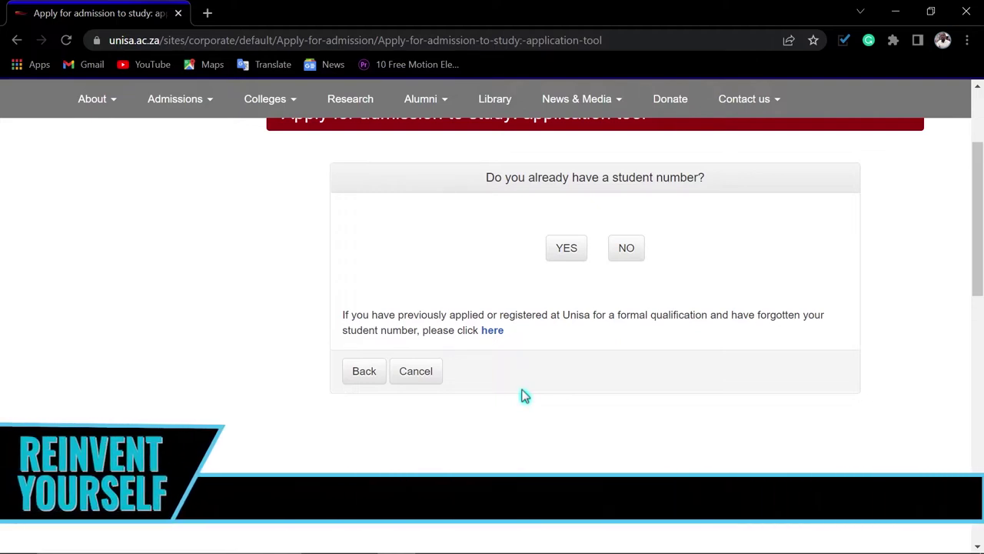
scroll(521, 395, up, 1)
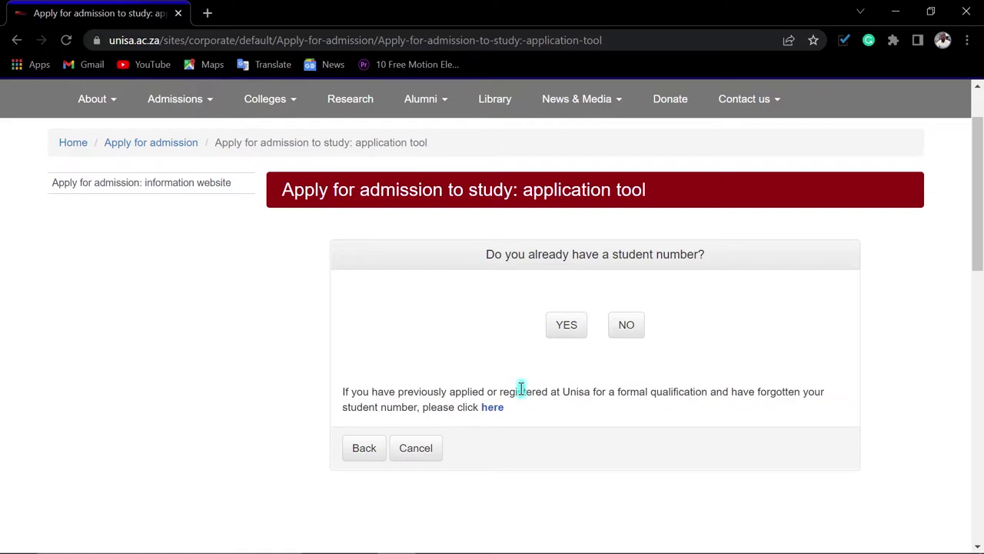
Answer Yes to having a student number and fill in the saved student number
click(565, 333)
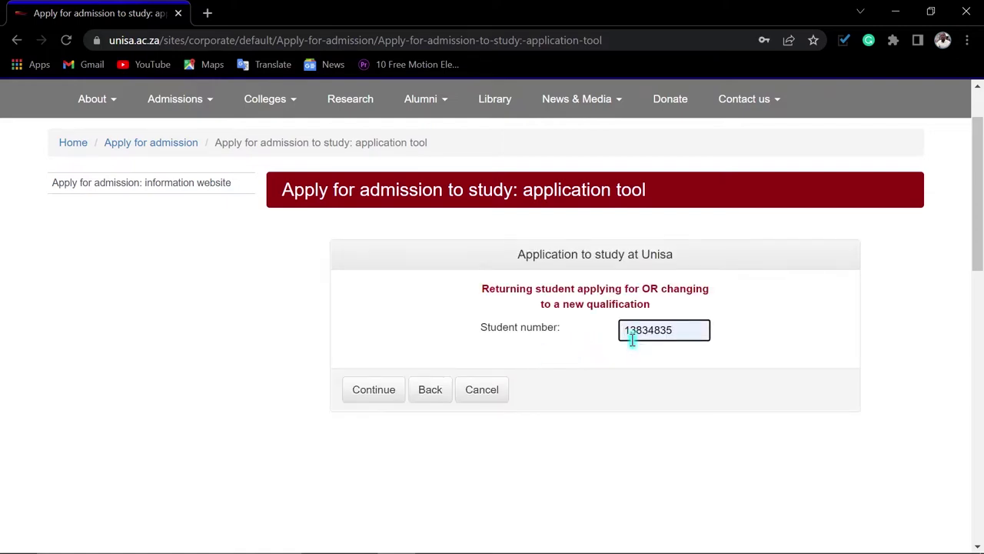
click(632, 340)
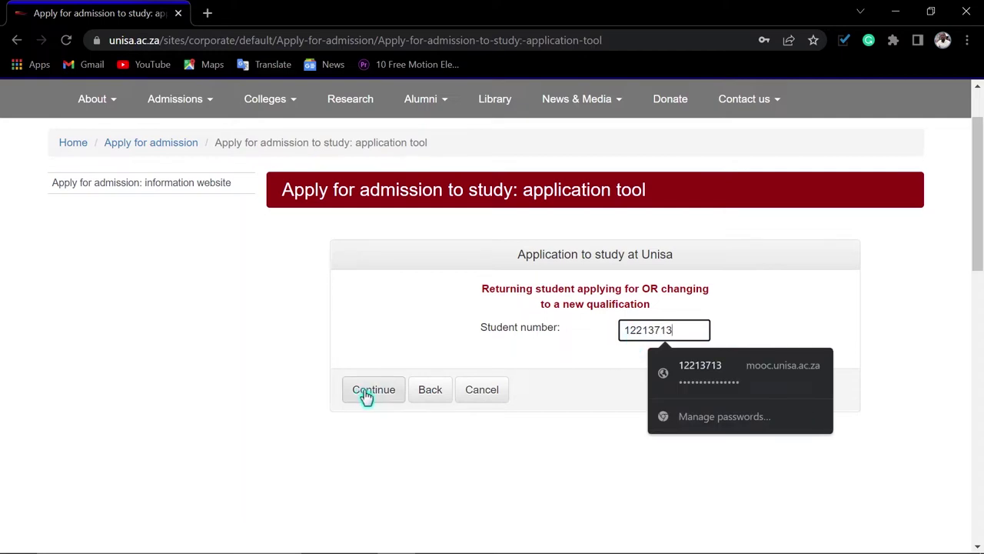
click(369, 389)
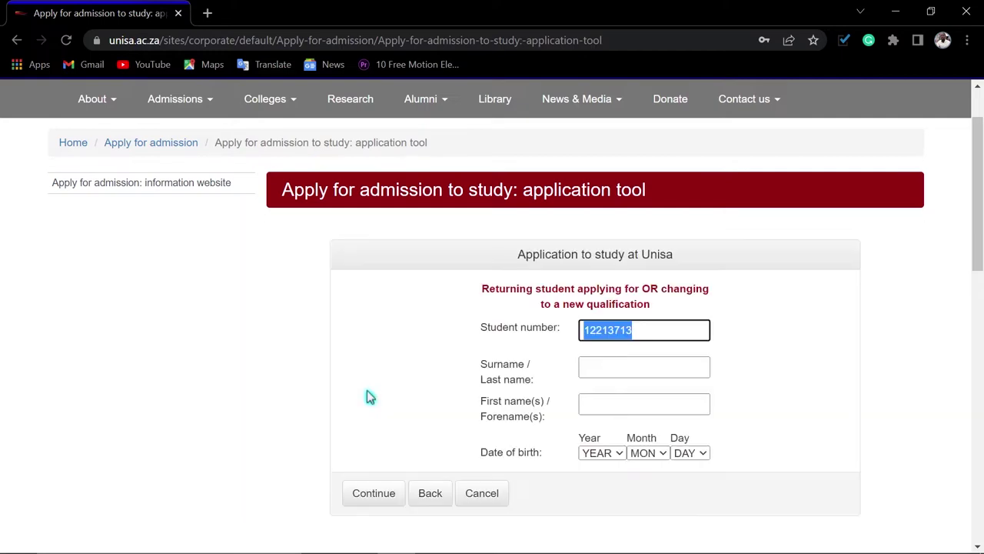
scroll(789, 358, down, 1)
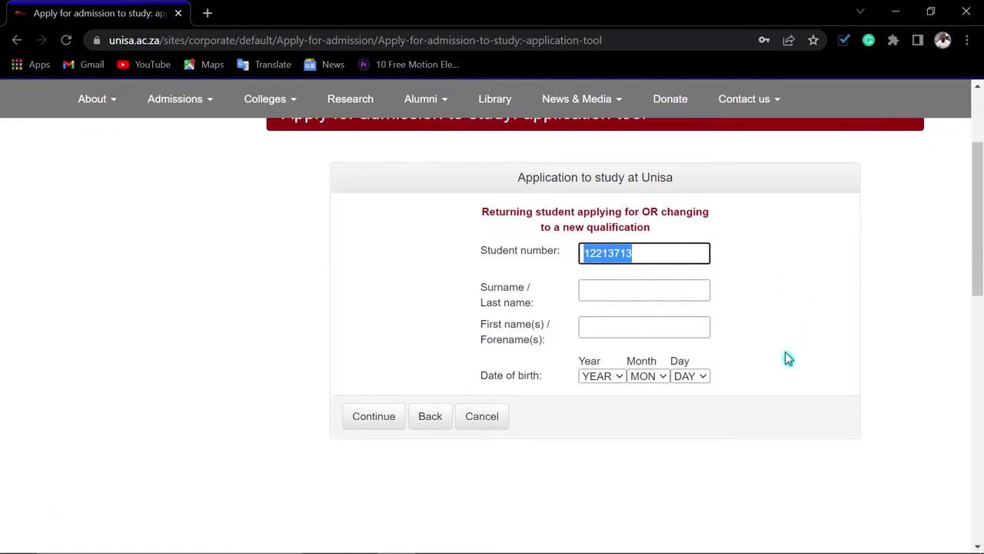
scroll(788, 358, up, 1)
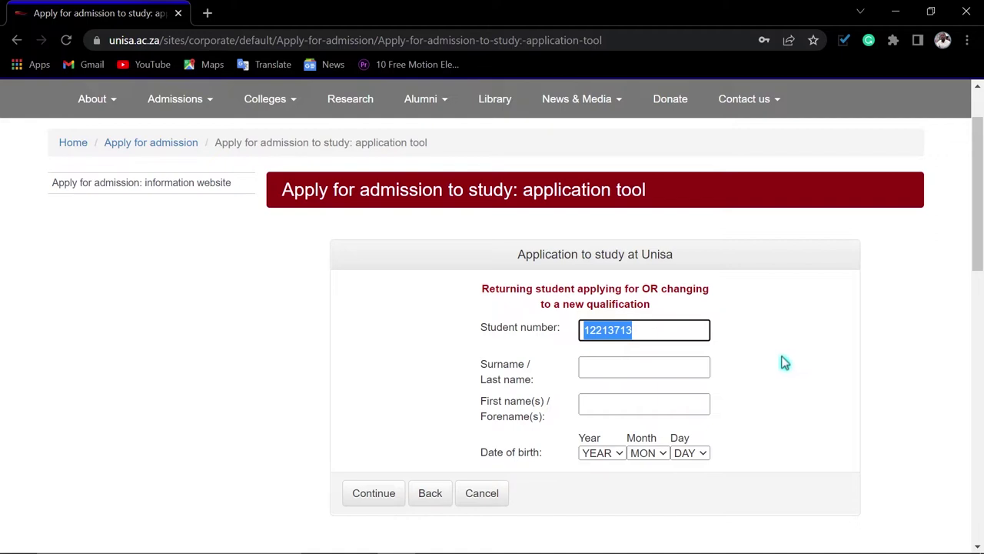
Enter the applicant's surname and first names
click(598, 368)
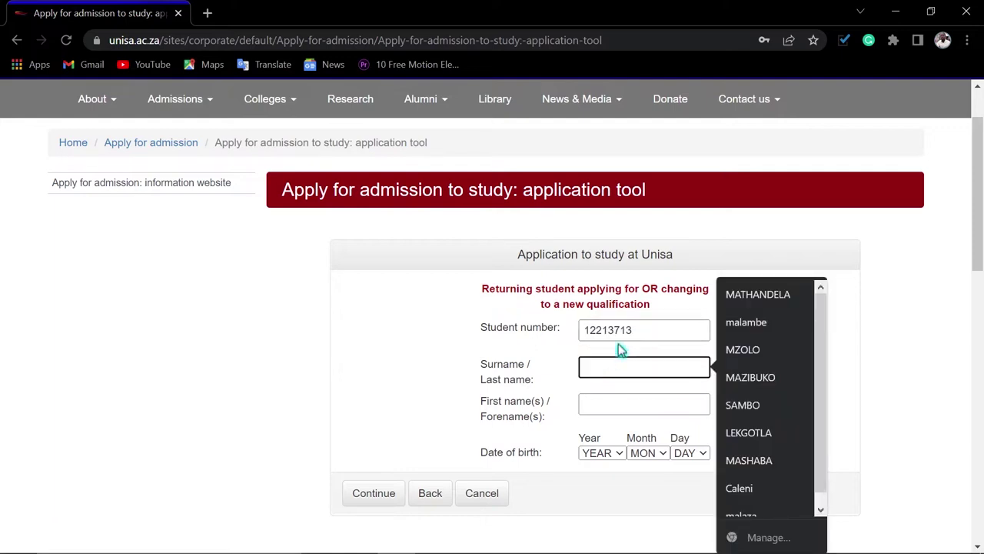
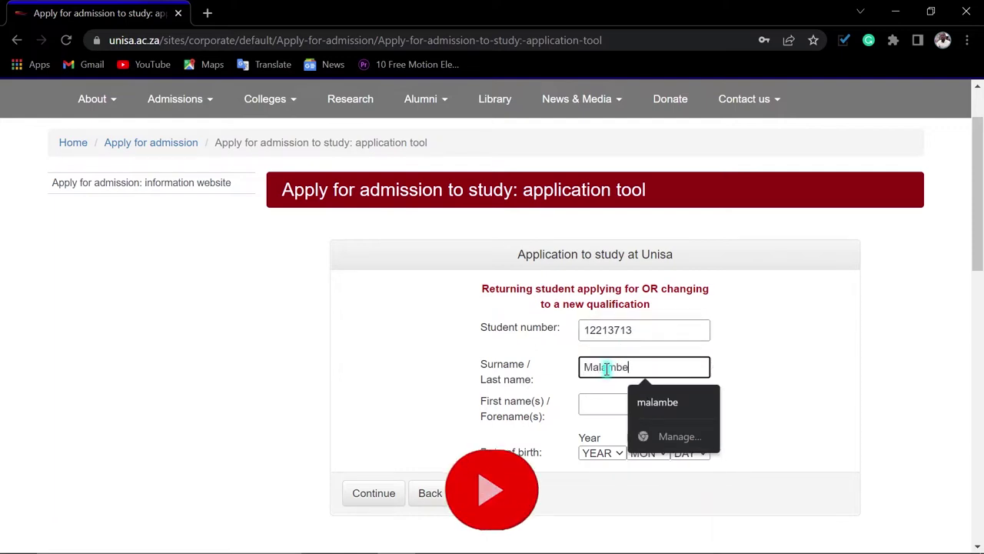
key(Tab)
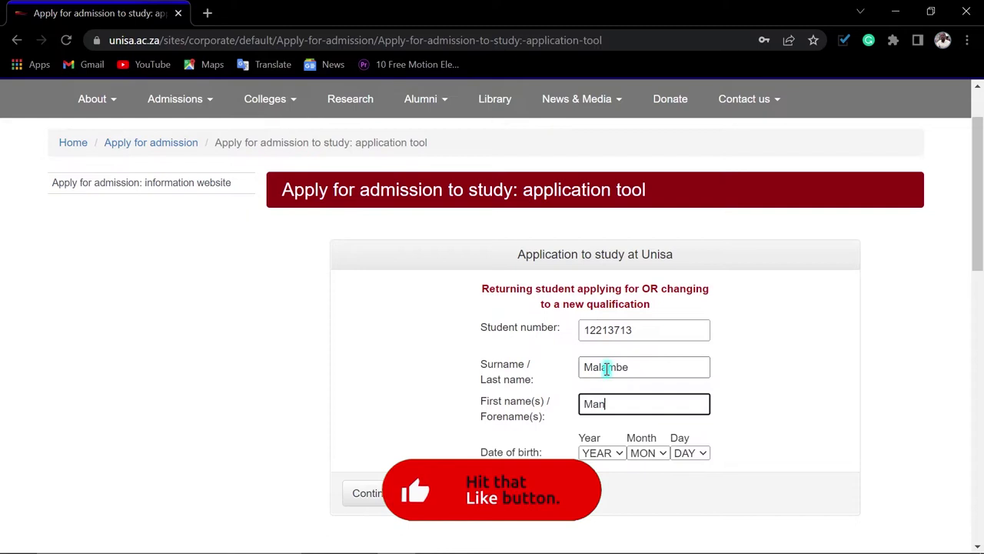
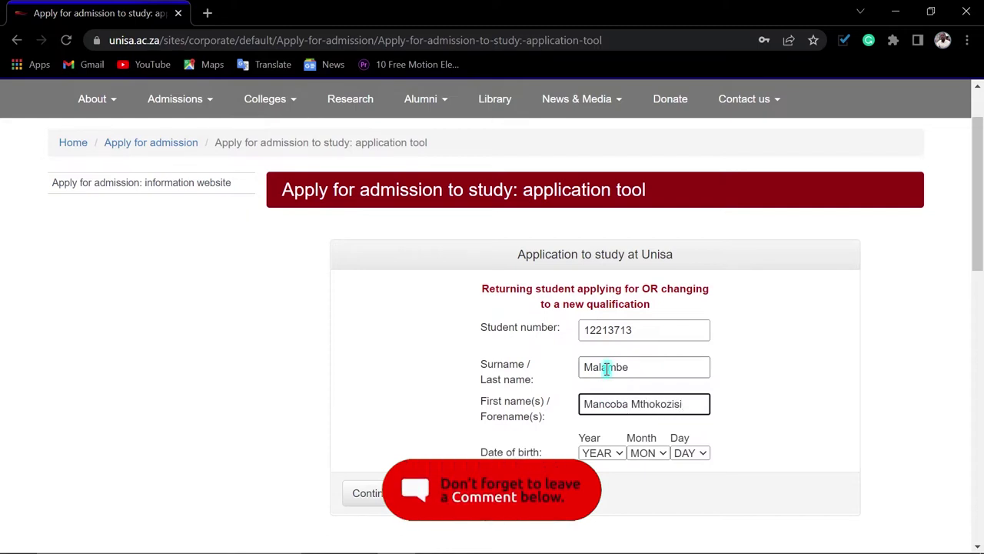
Set the birth date to January 1996 with the chosen day, and submit the details
click(608, 454)
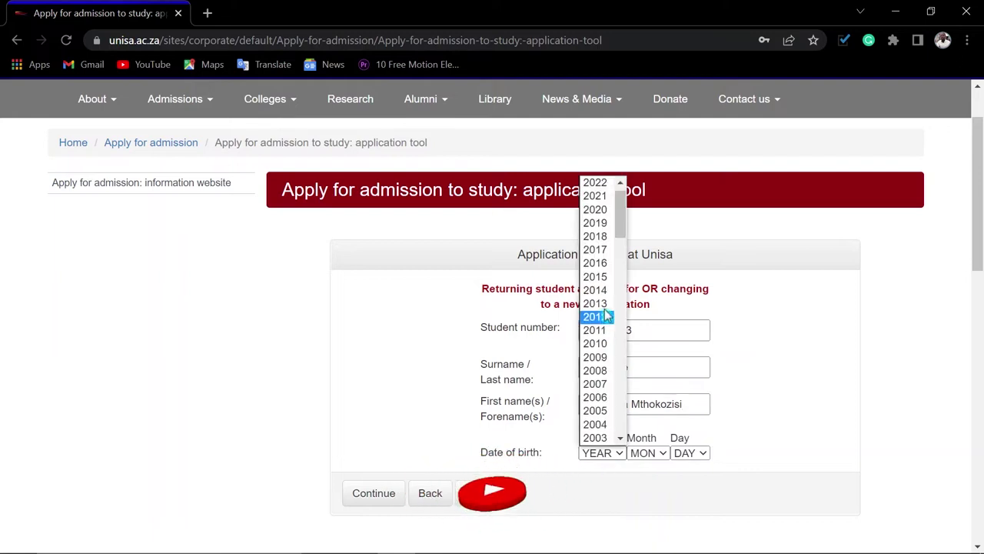
scroll(604, 306, down, 3)
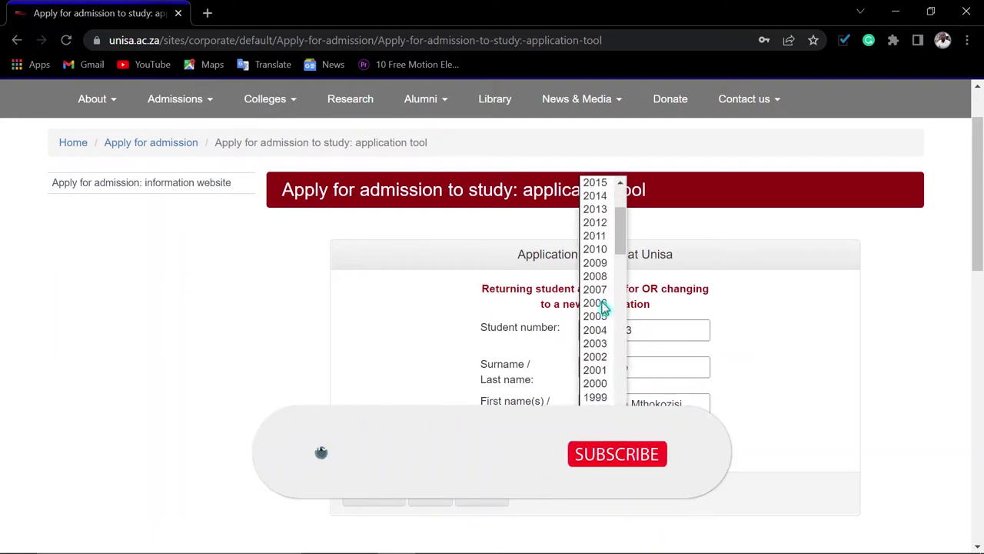
click(601, 304)
click(646, 453)
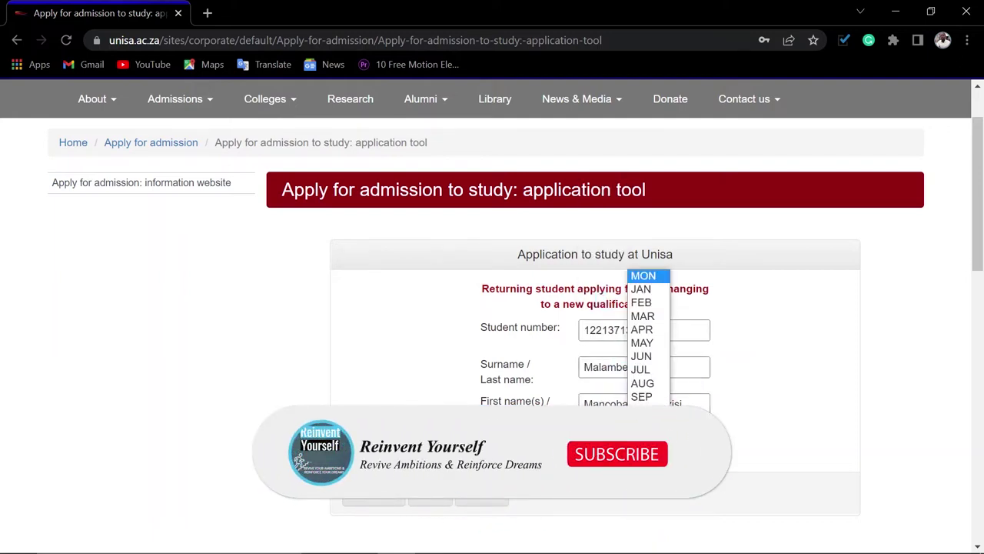
click(644, 290)
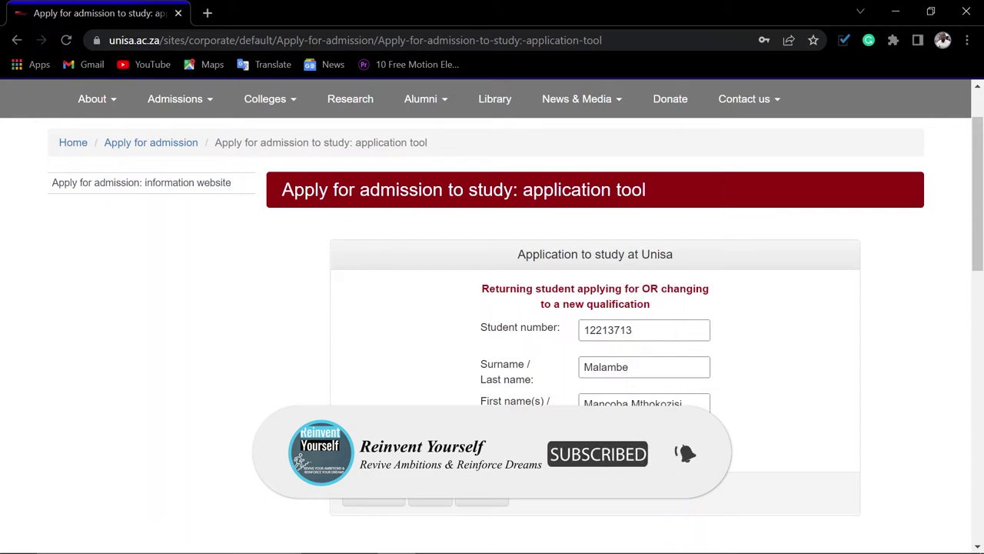
click(688, 454)
scroll(681, 407, down, 1)
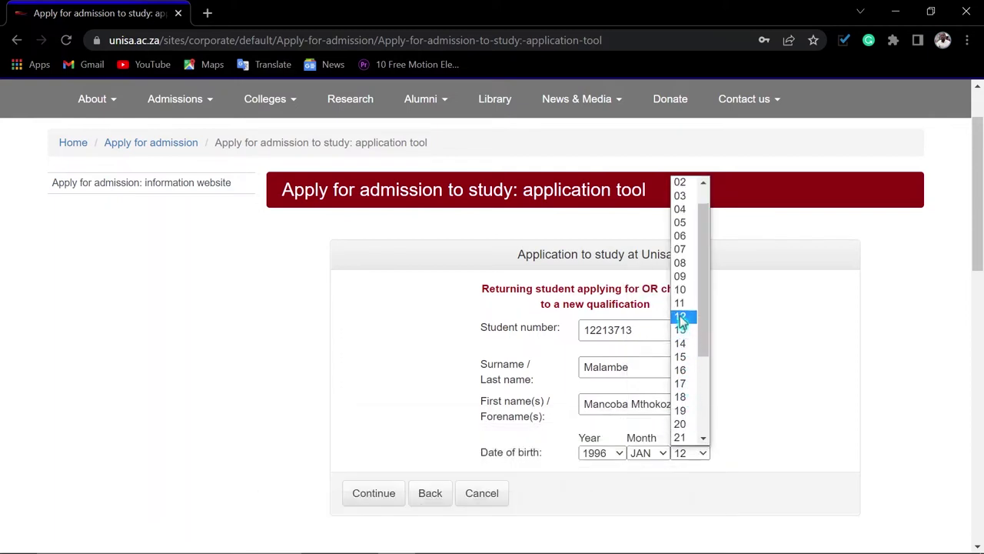
click(680, 317)
click(370, 498)
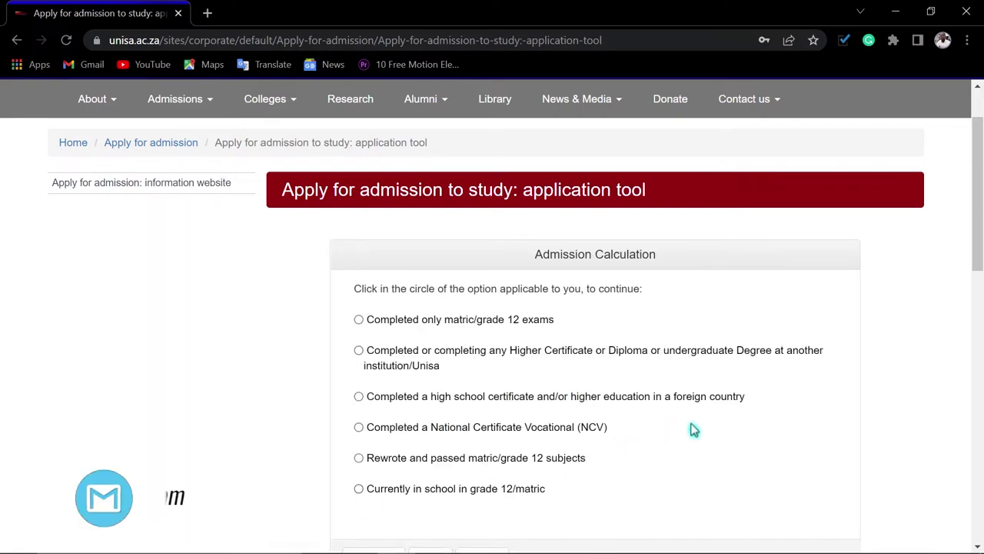
Select the 'Completed or completing any Higher Certificate or Diploma or undergraduate Degree' option
scroll(692, 428, down, 1)
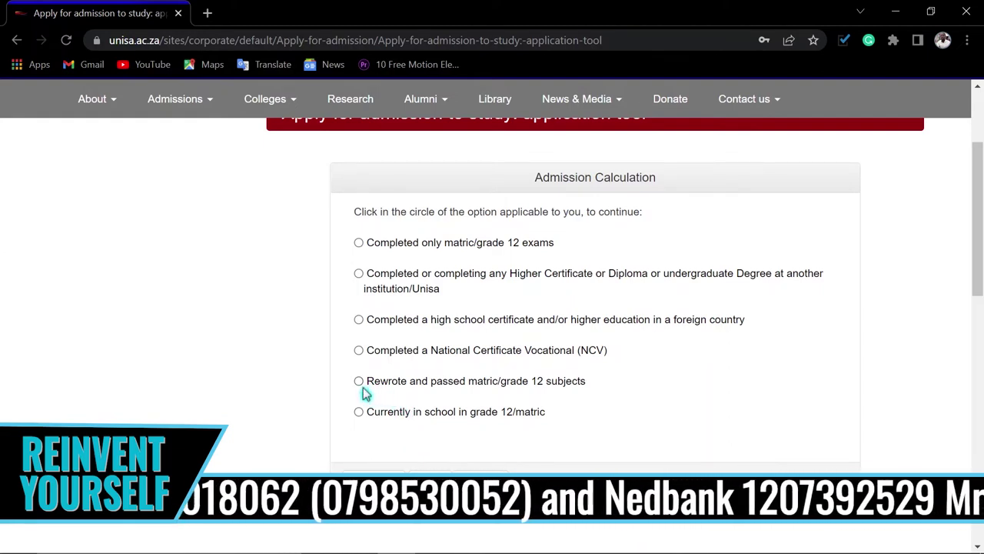
click(359, 273)
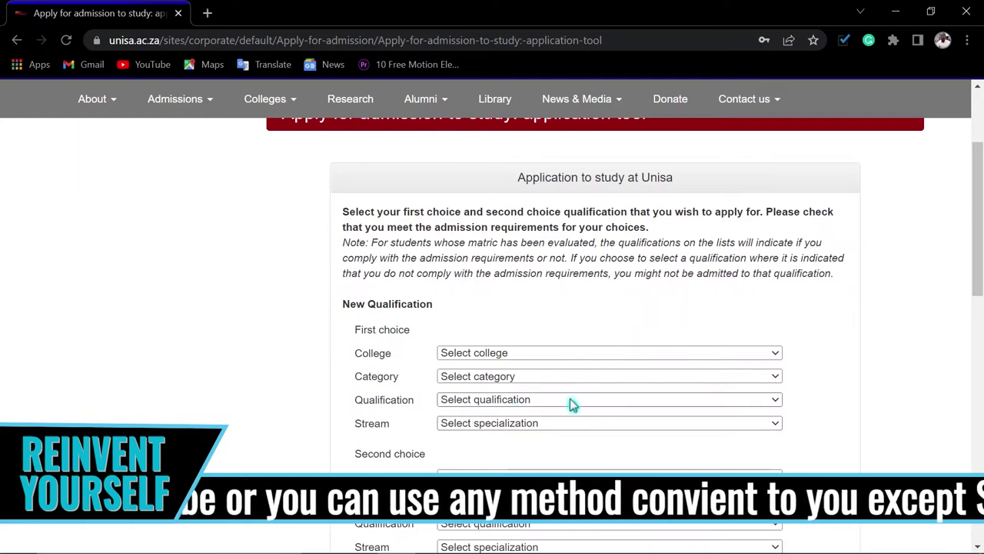
Fill in the first choice's college, Bachelor Degrees category, qualification and stream, dismissing the closed-period notice
scroll(572, 404, down, 1)
scroll(418, 374, down, 1)
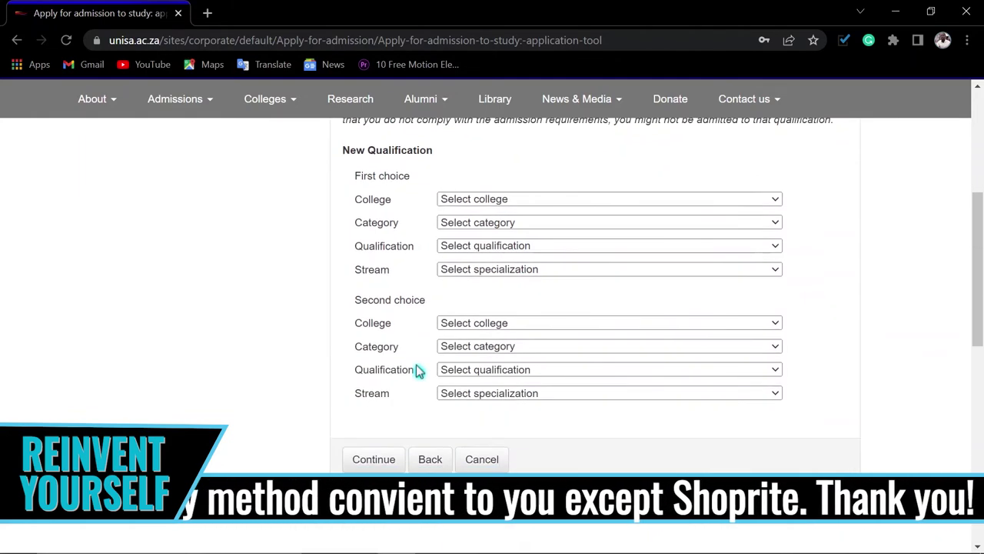
scroll(400, 338, up, 1)
click(481, 278)
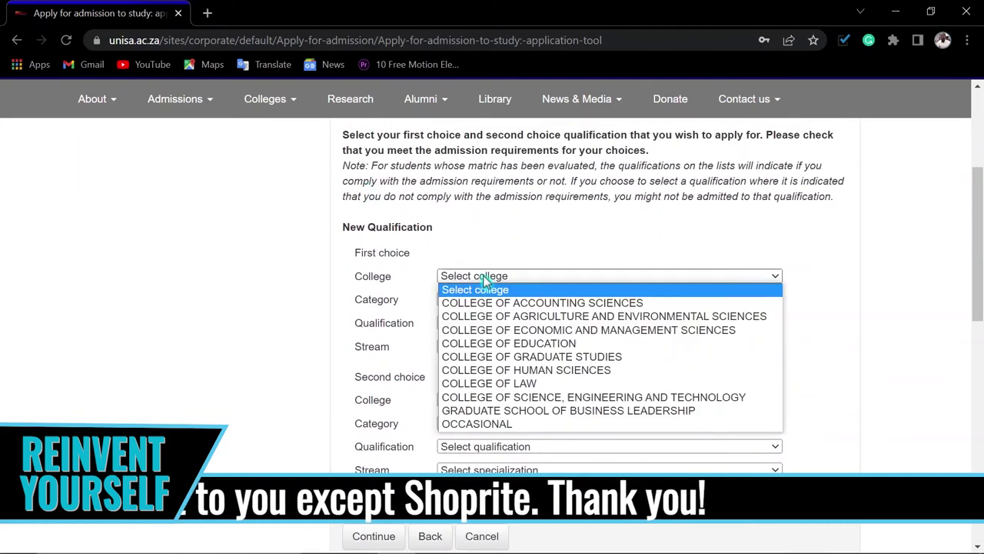
click(538, 395)
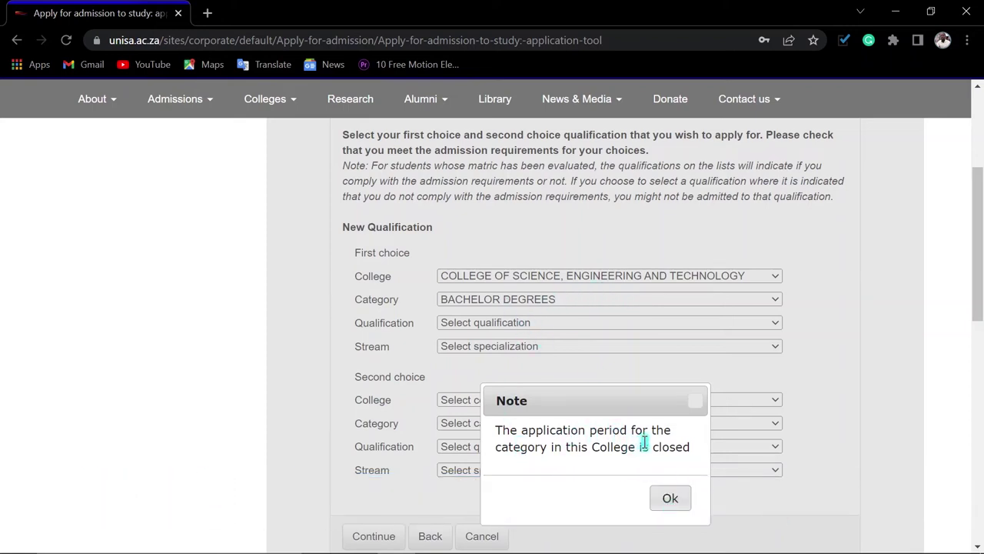
click(672, 500)
click(637, 275)
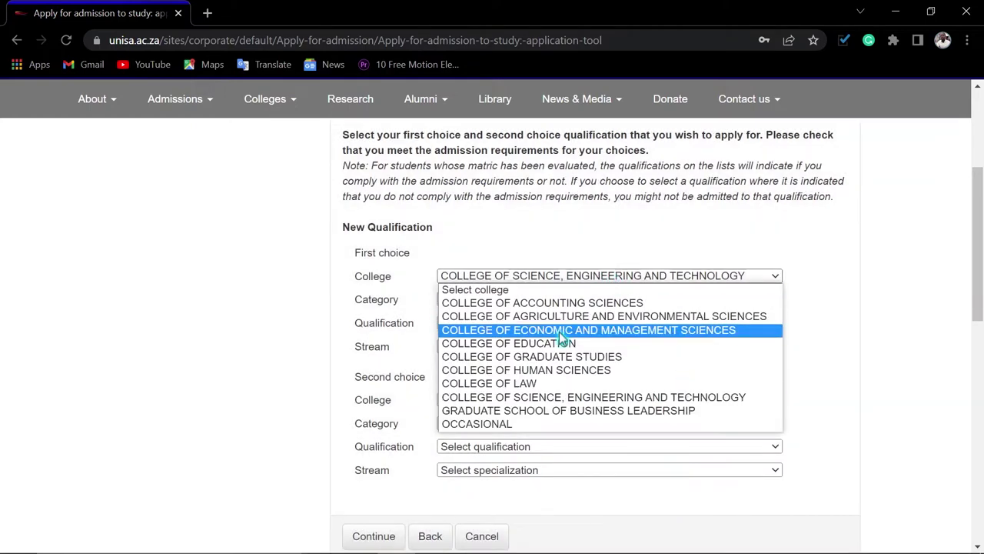
click(538, 304)
click(513, 299)
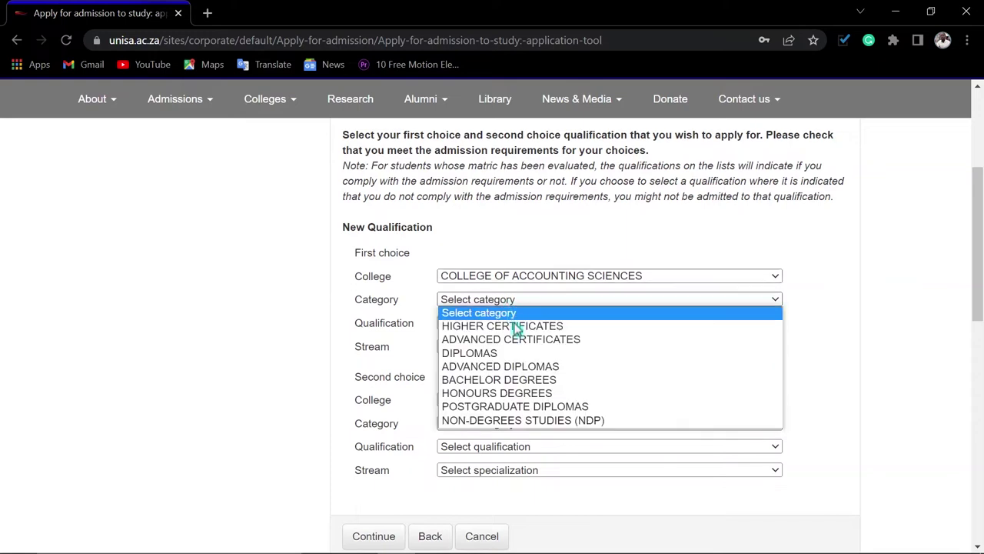
click(492, 380)
click(535, 323)
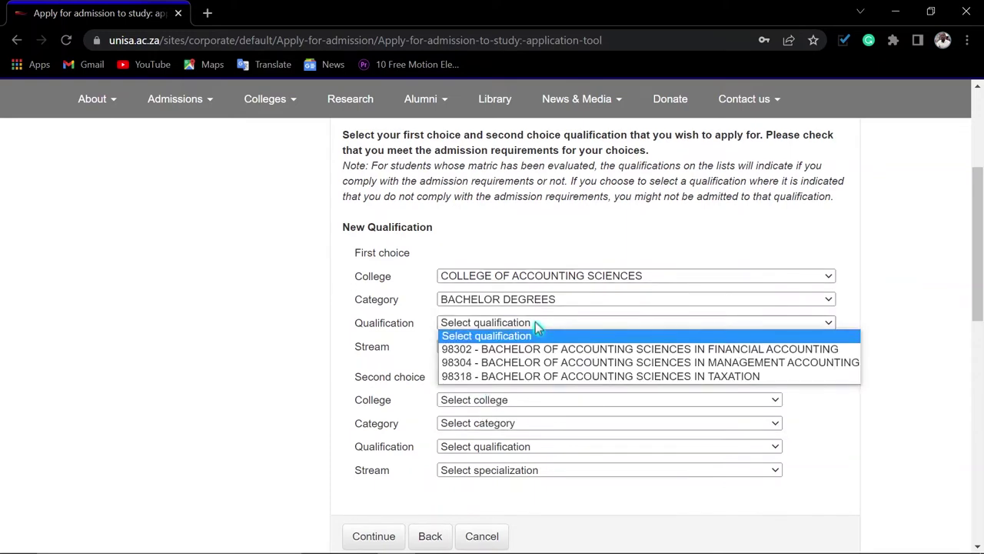
click(536, 322)
click(521, 322)
click(546, 350)
click(530, 346)
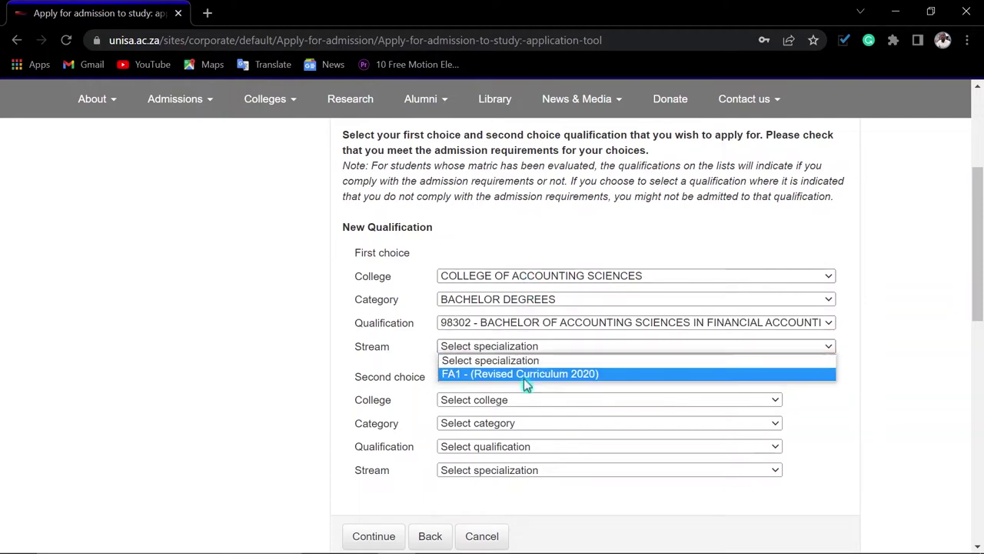
click(527, 376)
scroll(569, 382, down, 2)
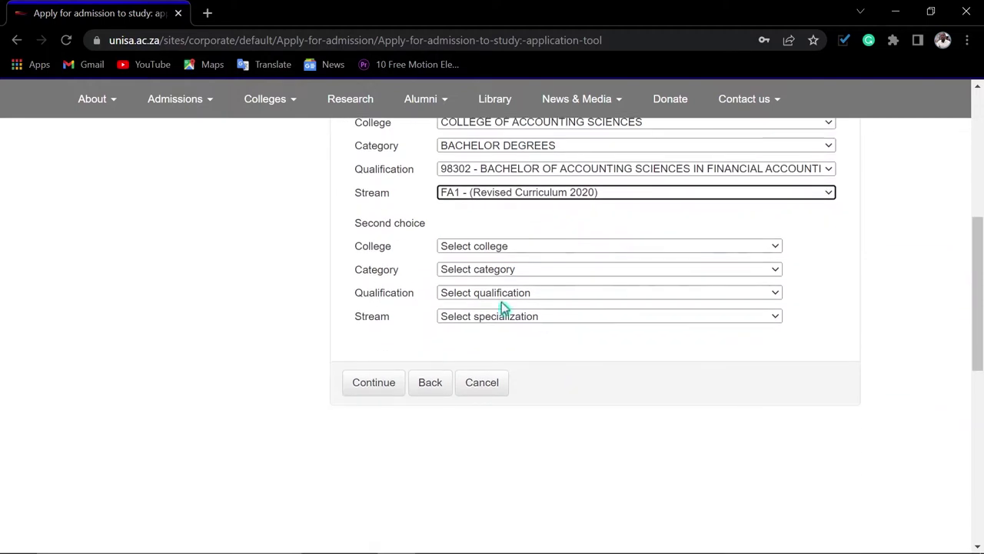
Set the second choice's college, category and qualification, then submit both choices
click(492, 248)
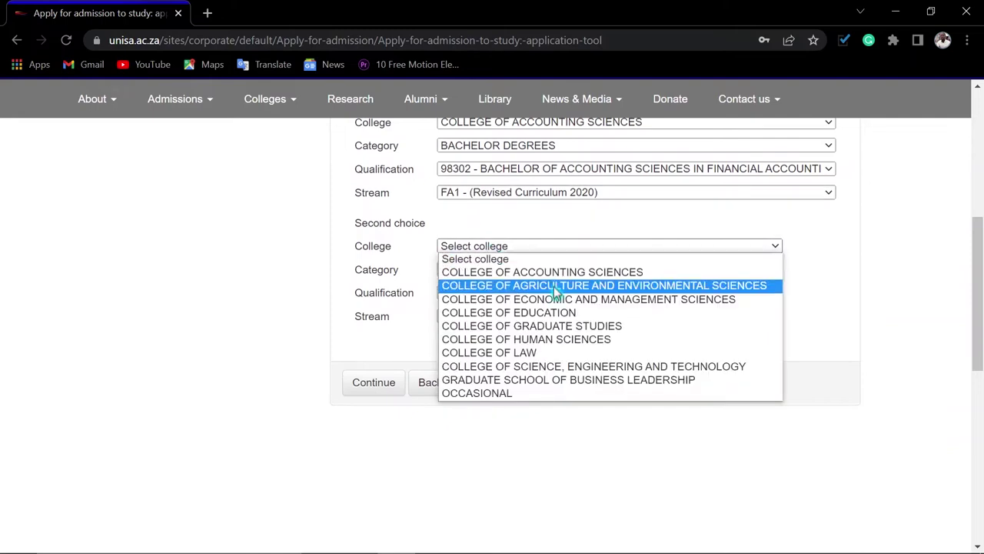
click(523, 366)
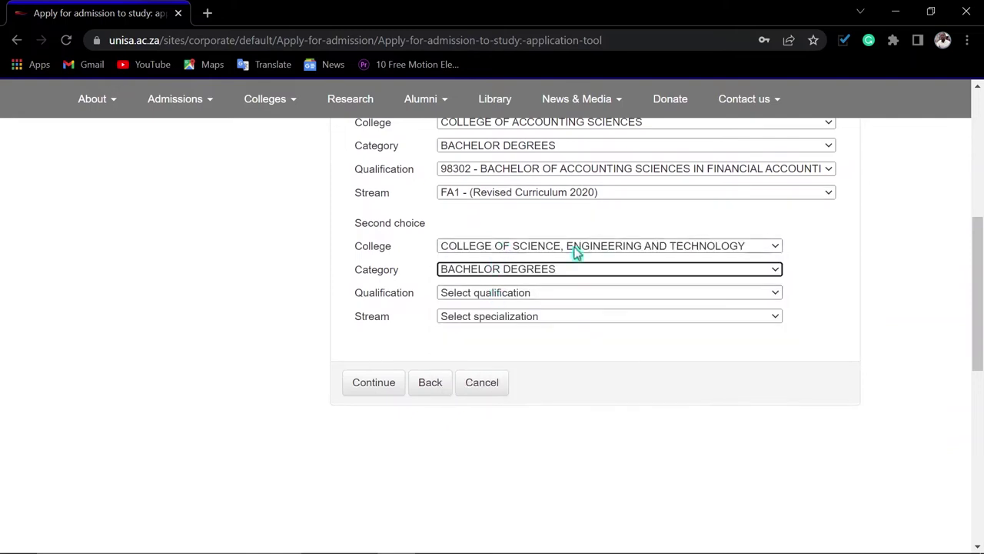
click(496, 275)
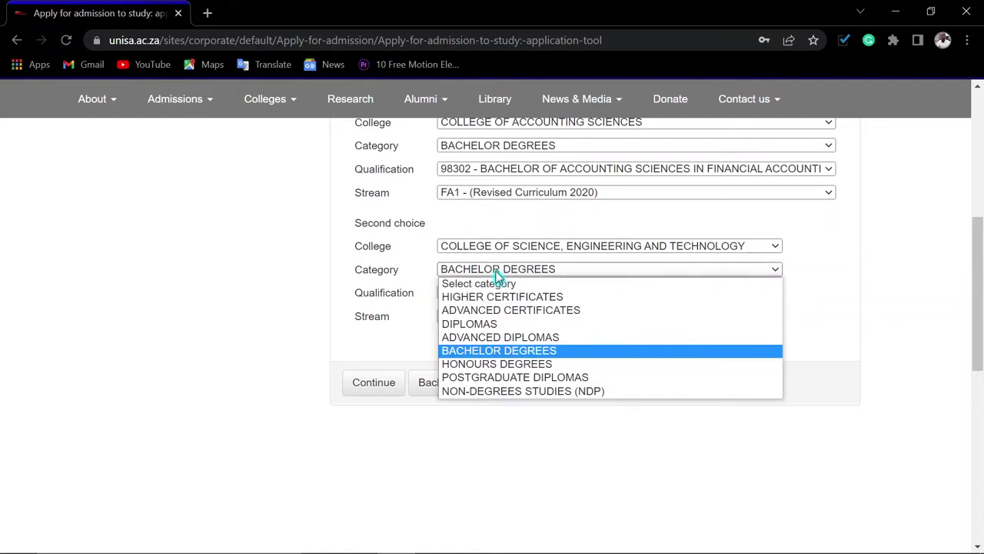
click(489, 327)
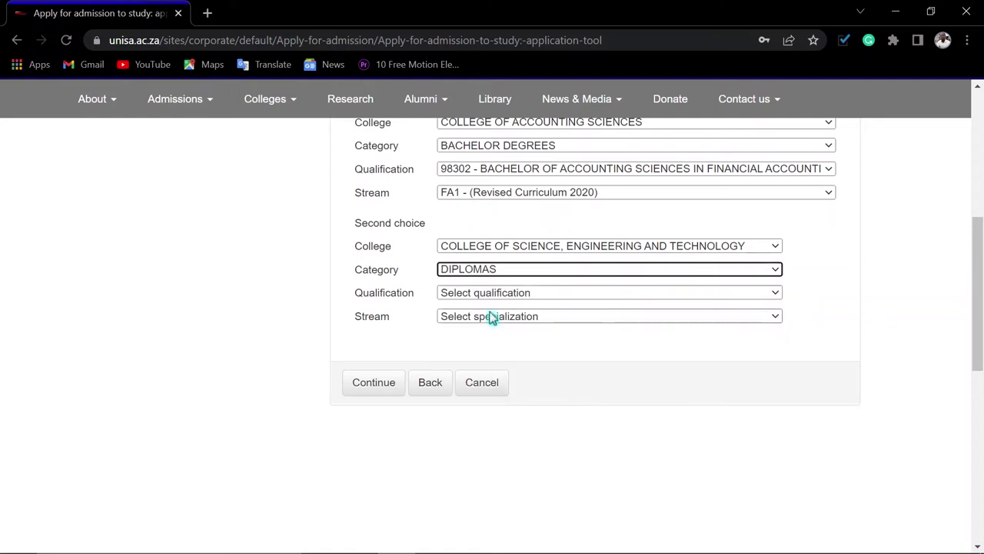
click(492, 292)
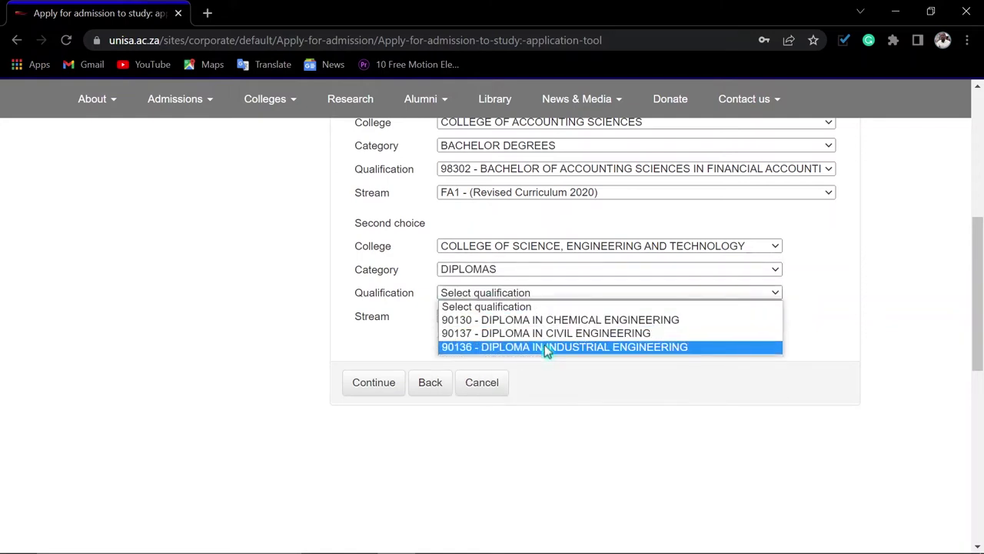
click(500, 271)
click(489, 353)
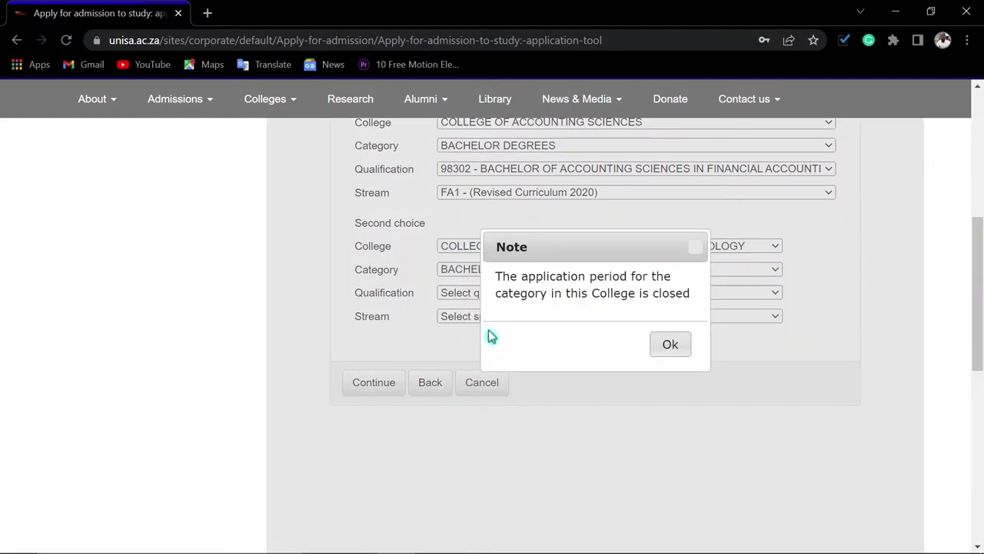
click(672, 350)
click(478, 273)
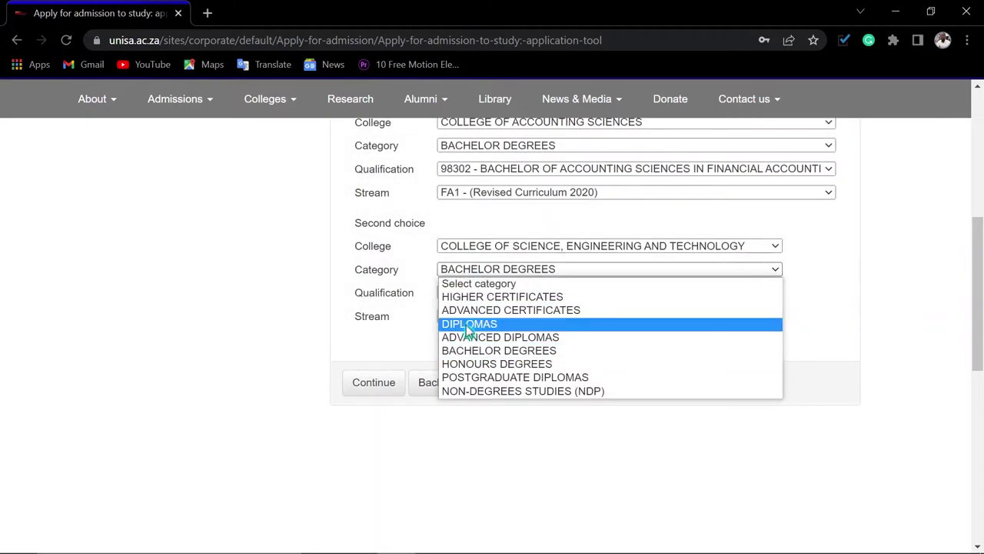
click(469, 326)
click(477, 293)
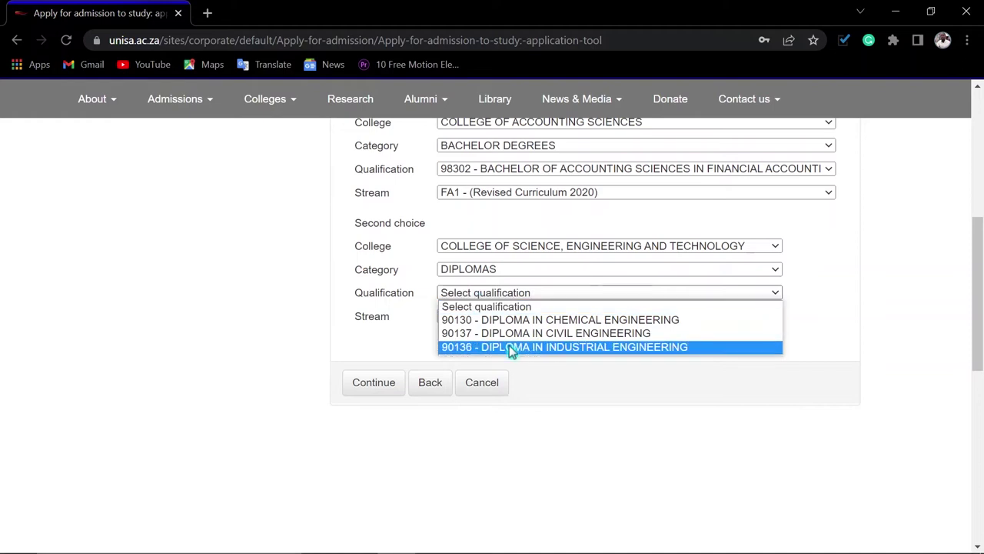
click(490, 250)
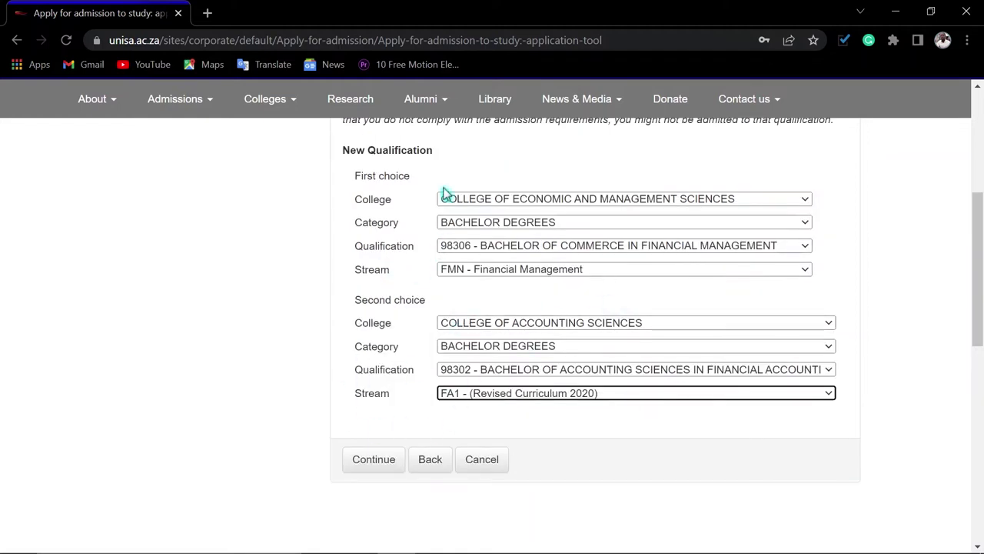
click(367, 461)
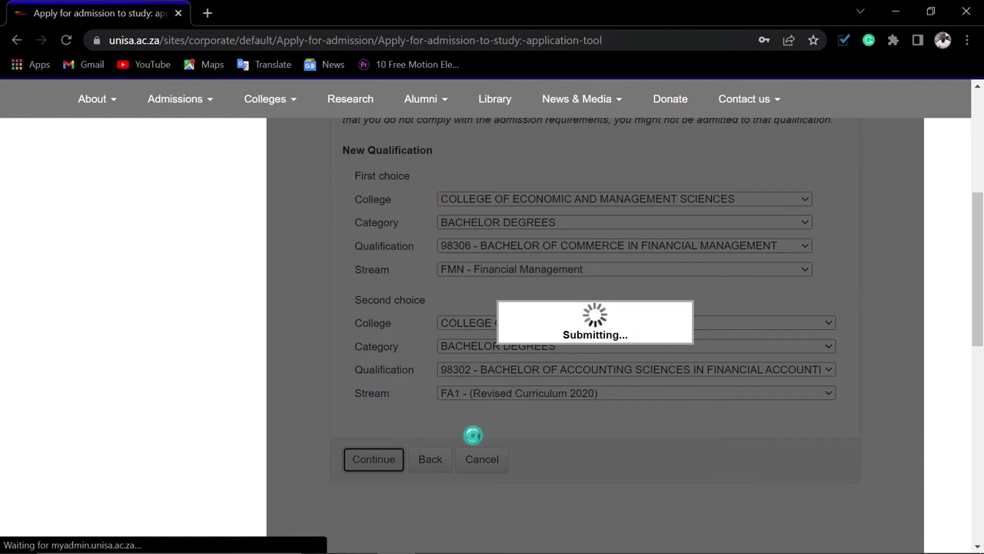
Accept the confirmed qualifications and copy the cellular number into its confirm field
scroll(549, 368, down, 2)
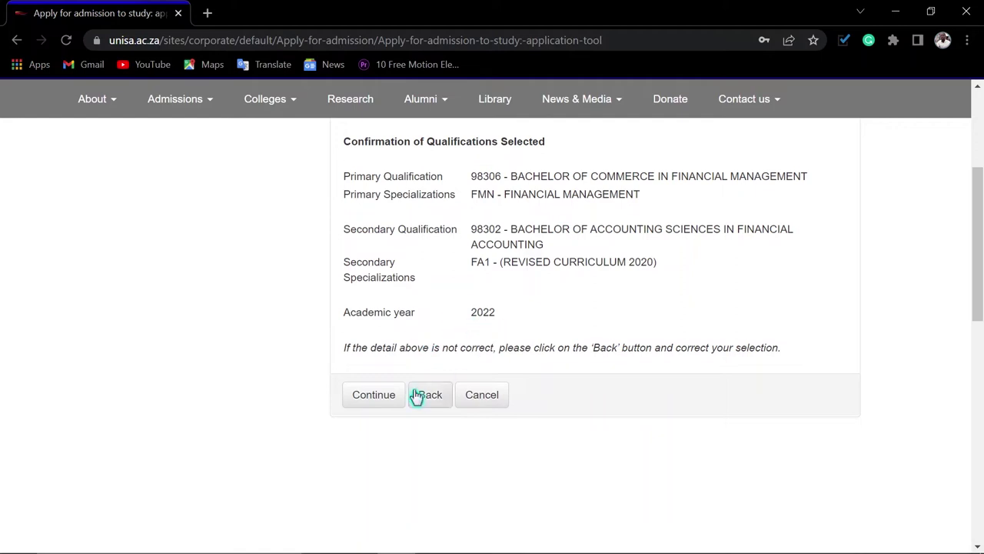
click(374, 396)
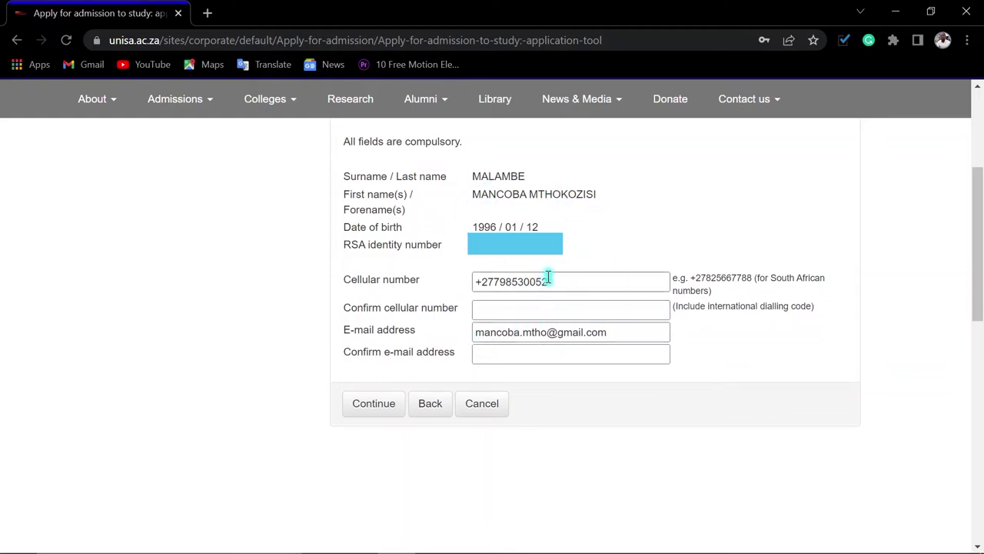
drag(555, 281, 464, 286)
key(ctrl+c)
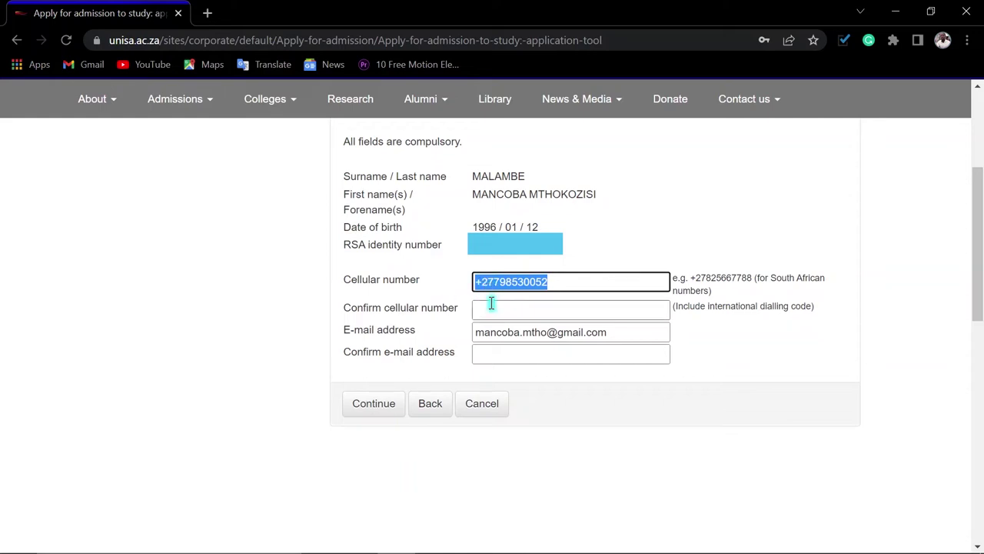
click(485, 308)
key(ctrl+v)
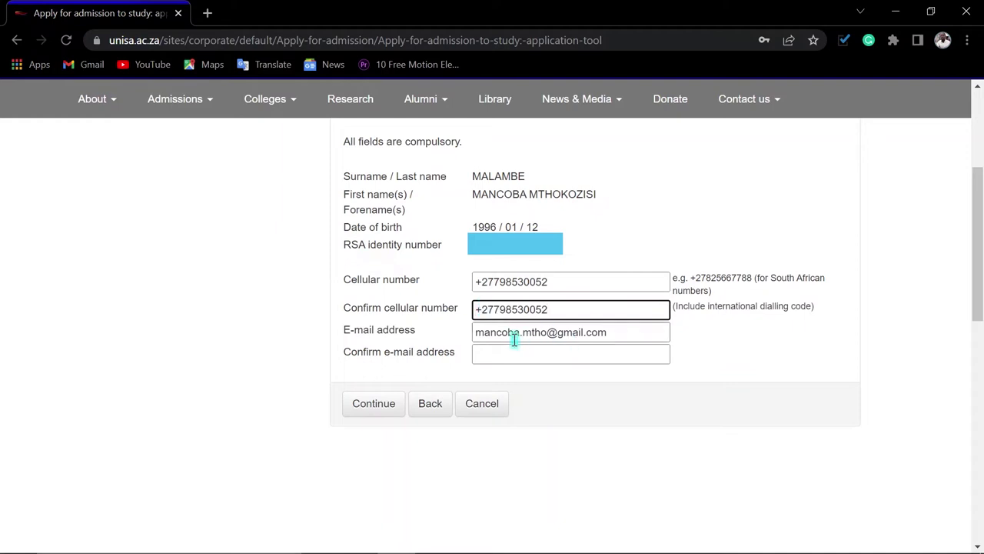
Copy the e-mail address into the confirm e-mail field and submit the contact details
drag(607, 332, 465, 338)
key(ctrl+c)
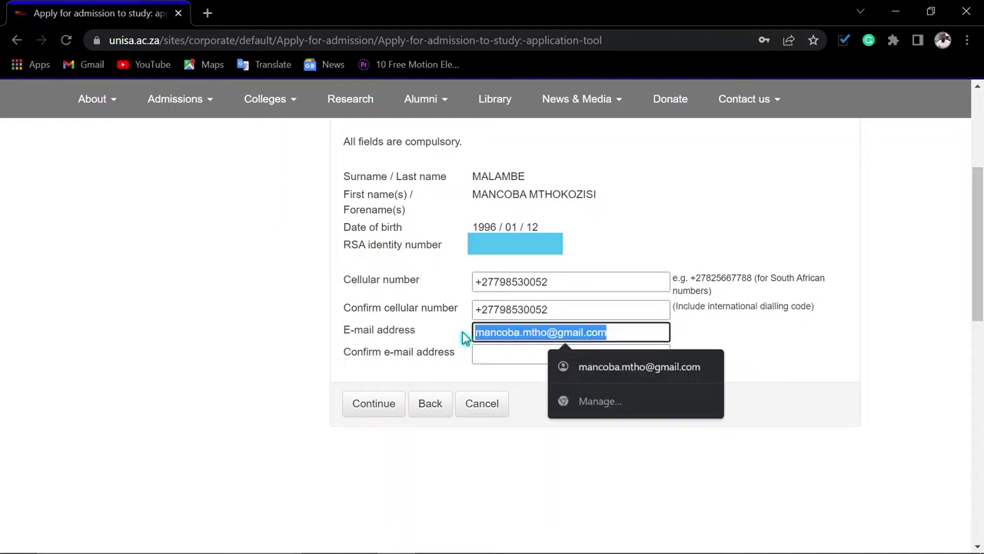
click(487, 354)
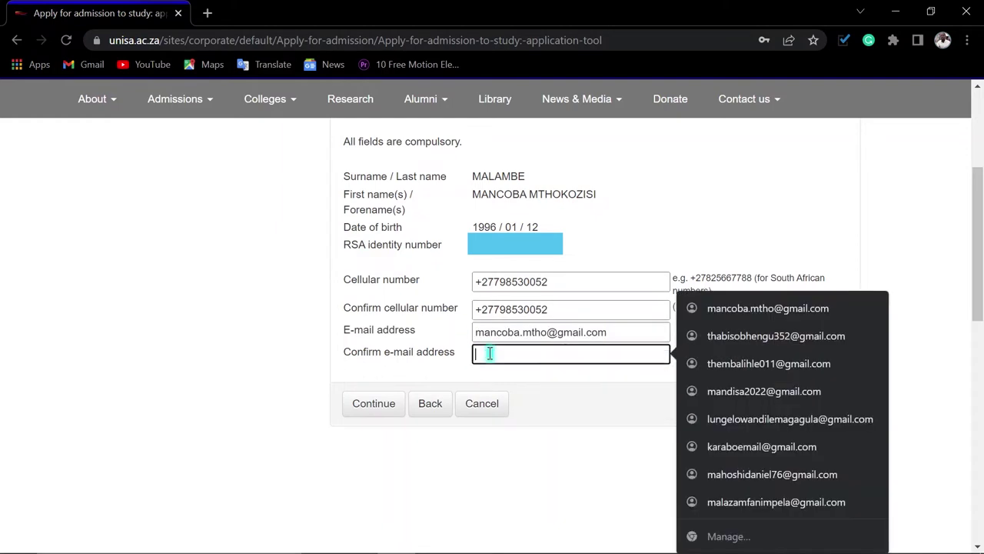
key(ctrl+v)
click(451, 438)
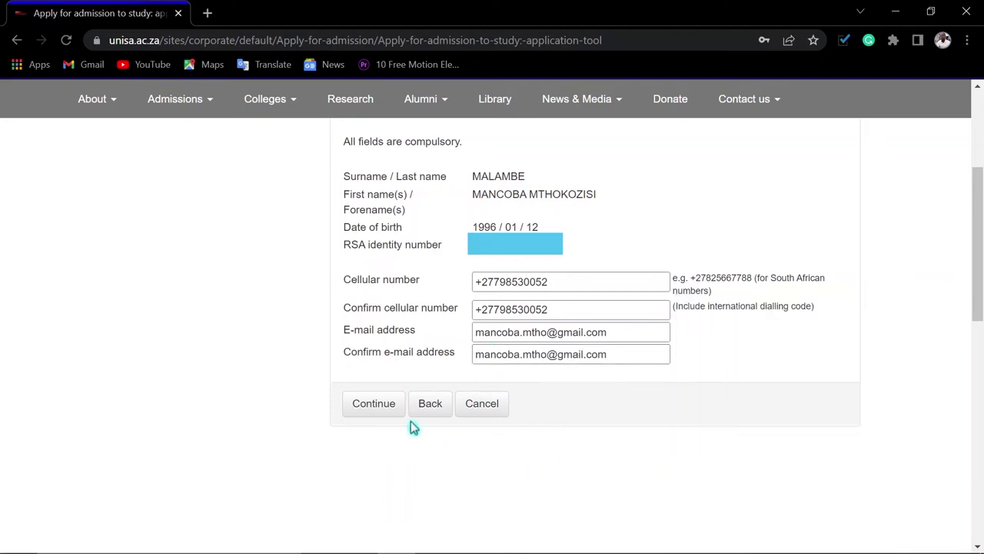
click(366, 409)
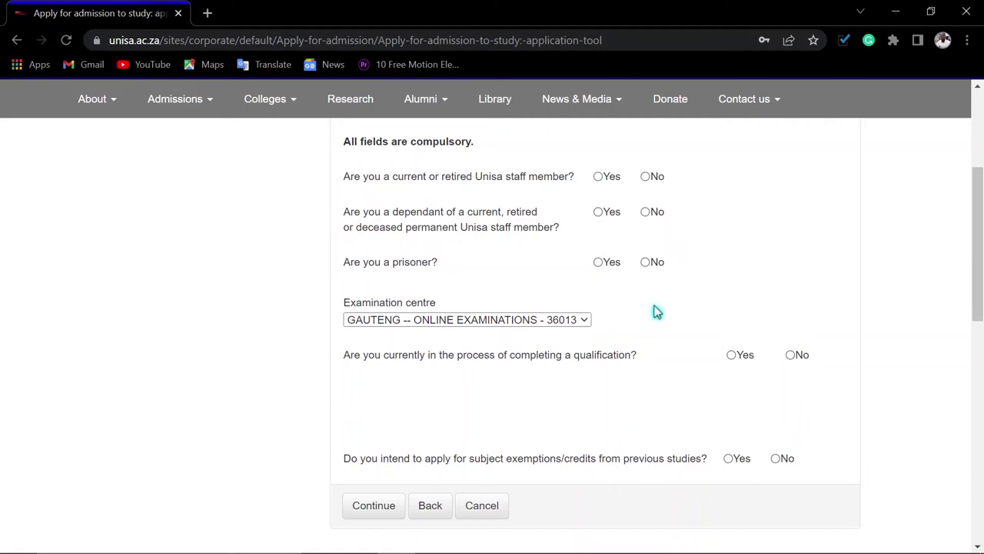
Answer No to the staff and prisoner questions and keep the Gauteng examination centre
scroll(817, 278, up, 1)
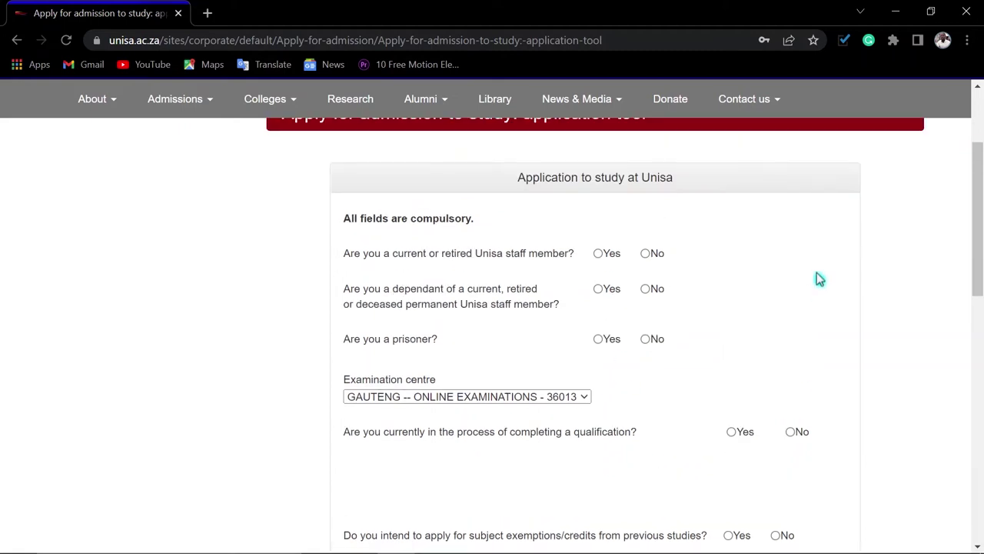
scroll(819, 278, down, 1)
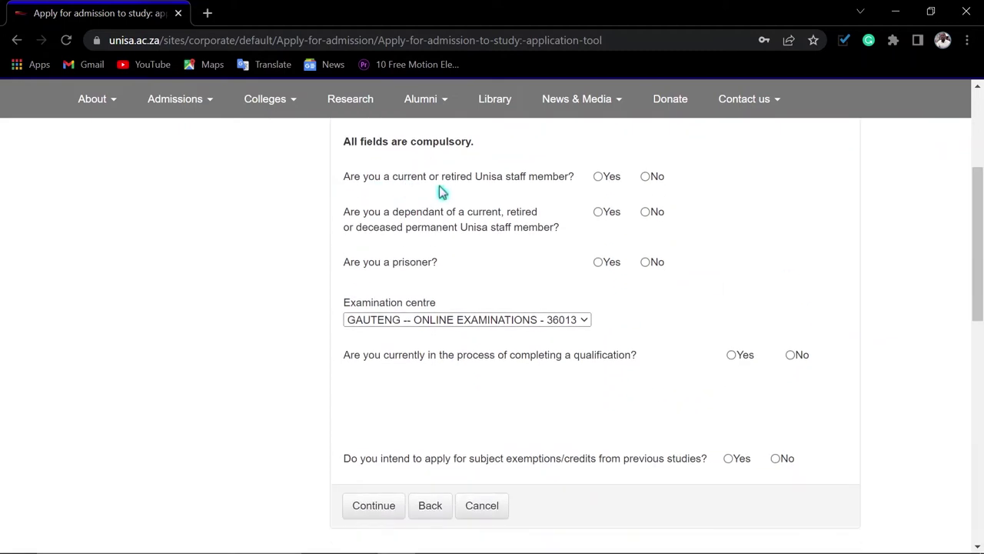
click(645, 178)
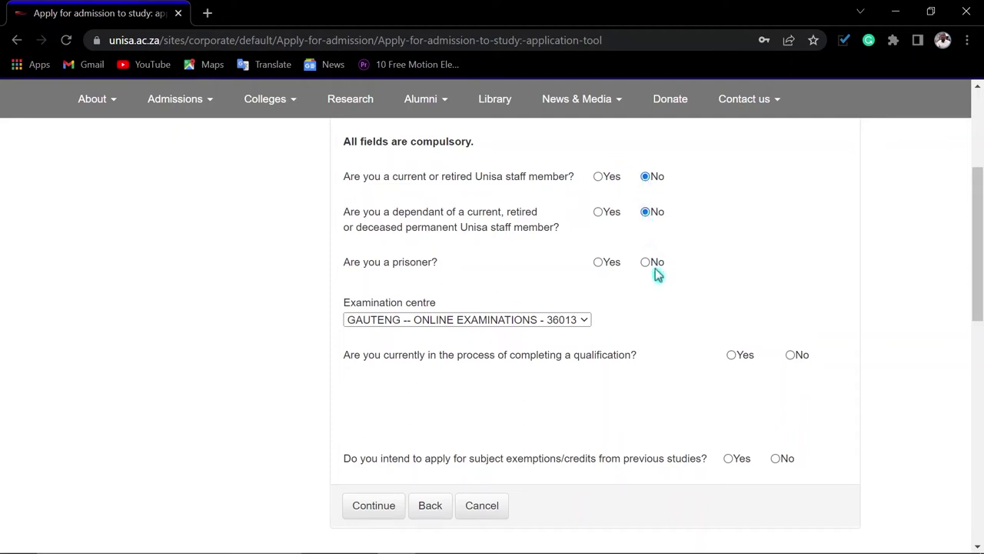
click(648, 266)
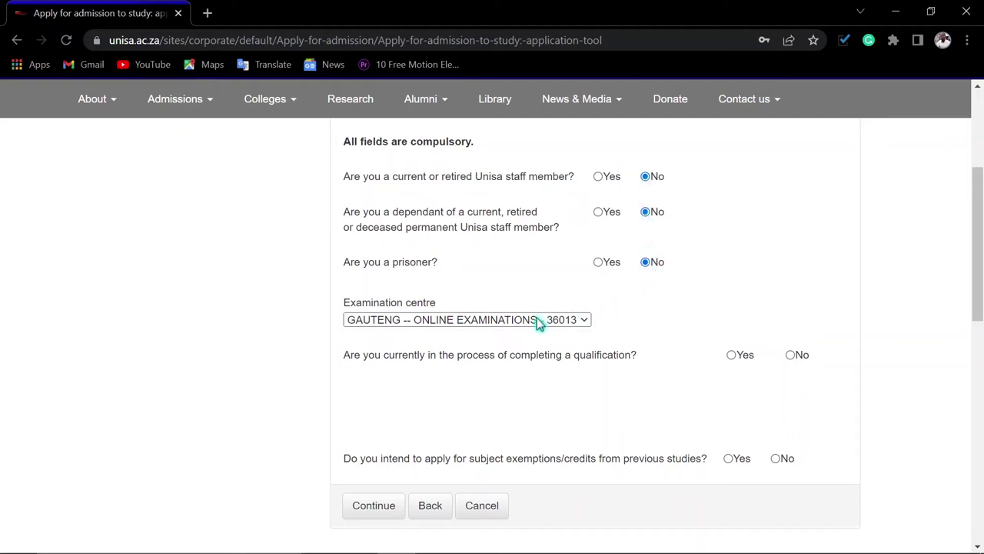
click(515, 327)
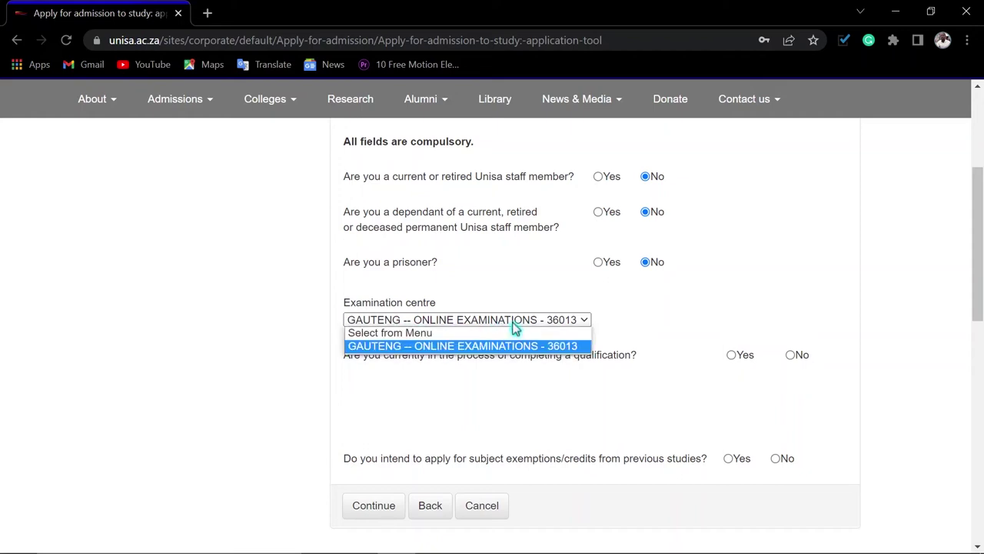
click(515, 327)
click(516, 327)
click(515, 327)
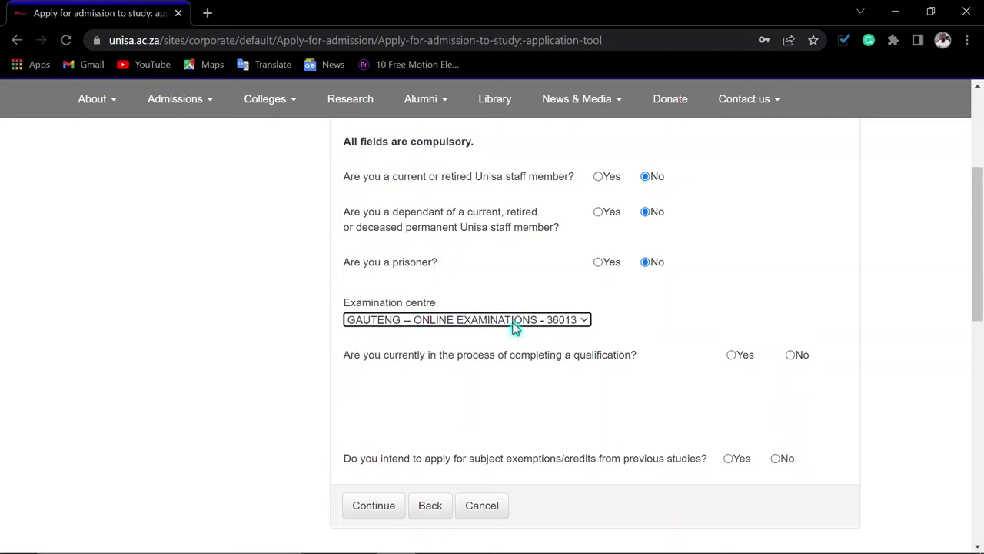
Answer Yes to completing 'PG Diploma in Quality' and Yes to exemptions, then continue
click(733, 357)
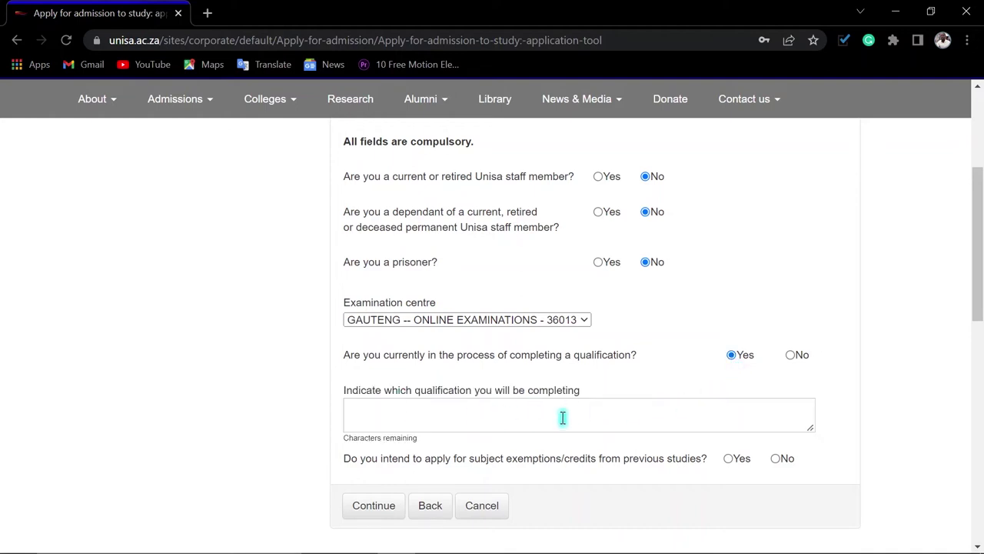
click(741, 415)
text(PG Diploma in Quality)
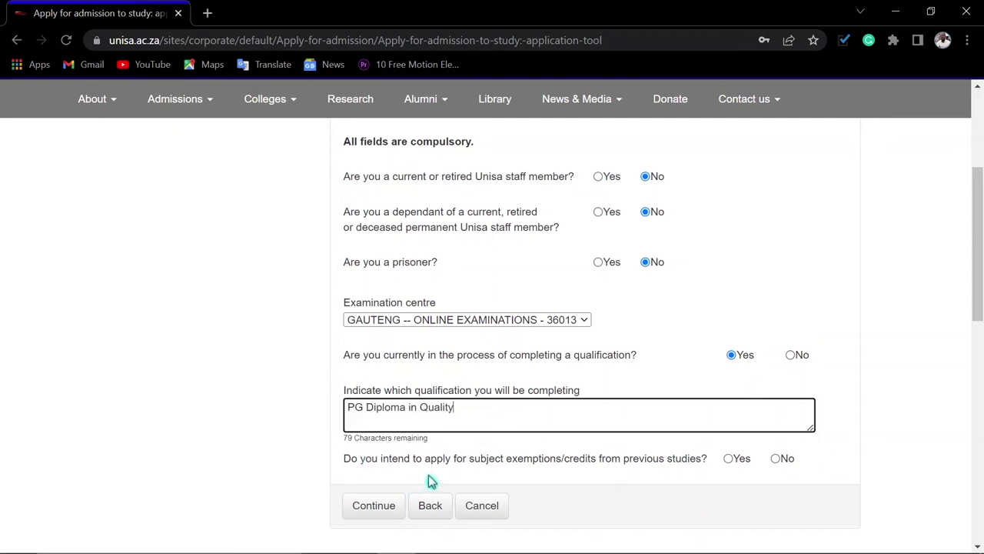
click(728, 459)
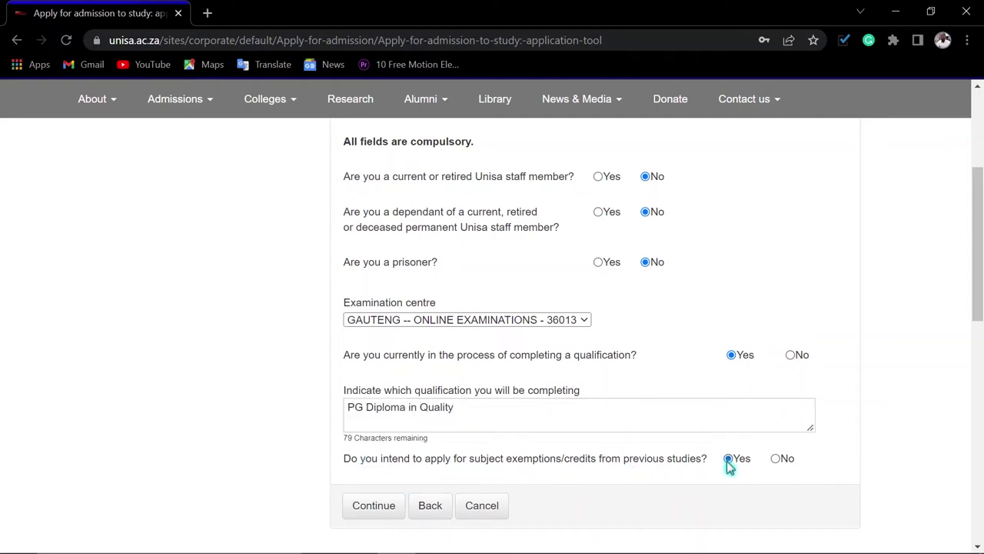
click(367, 508)
scroll(644, 391, up, 2)
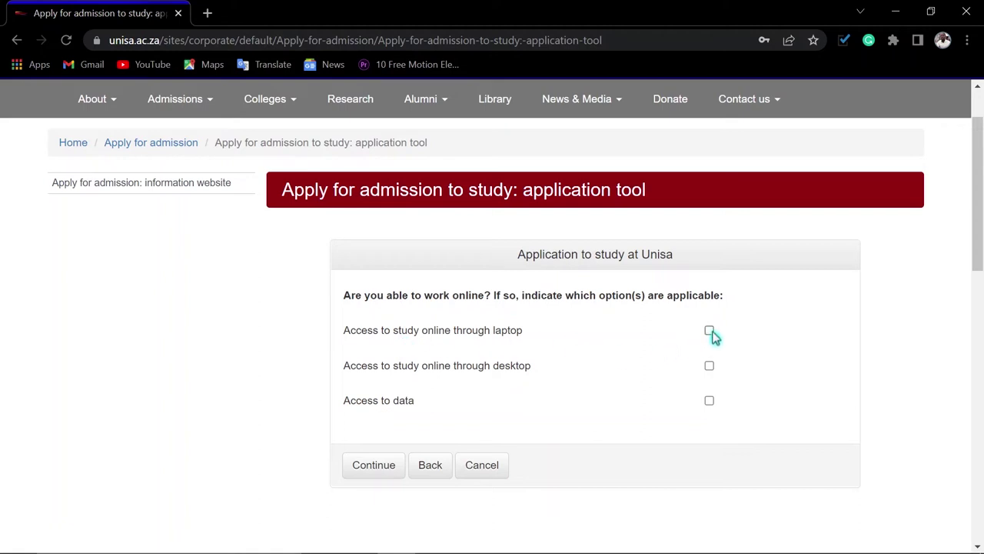
Indicate online study access via laptop and desktop and continue
click(710, 367)
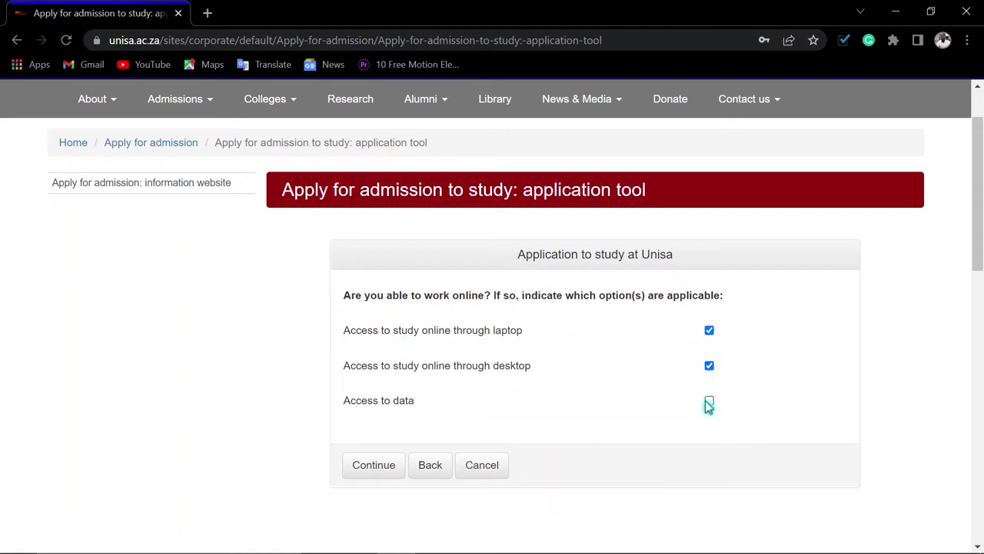
click(709, 367)
click(373, 469)
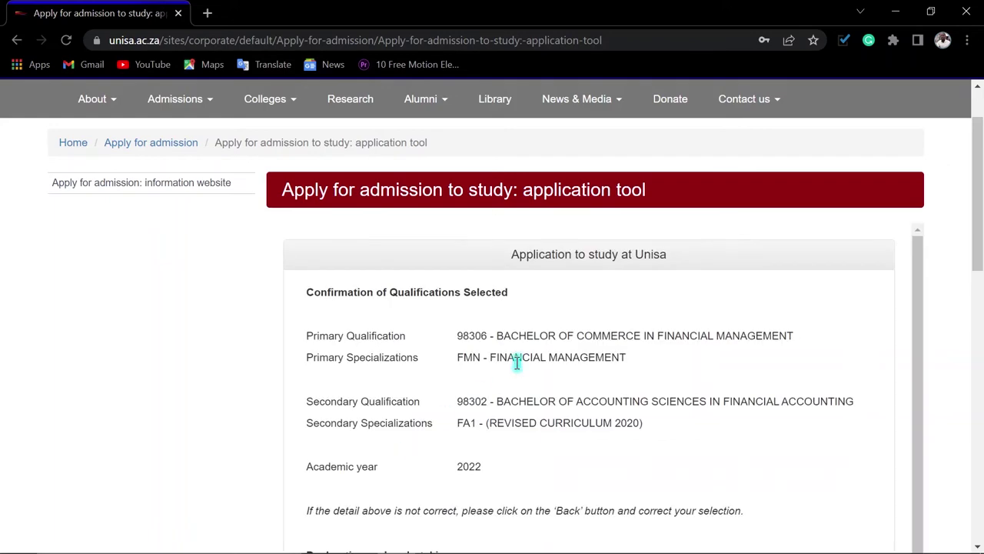
Review the confirmation page, agree to the declaration and submit the application
scroll(531, 387, down, 2)
scroll(531, 387, up, 2)
scroll(554, 404, down, 4)
scroll(669, 457, down, 5)
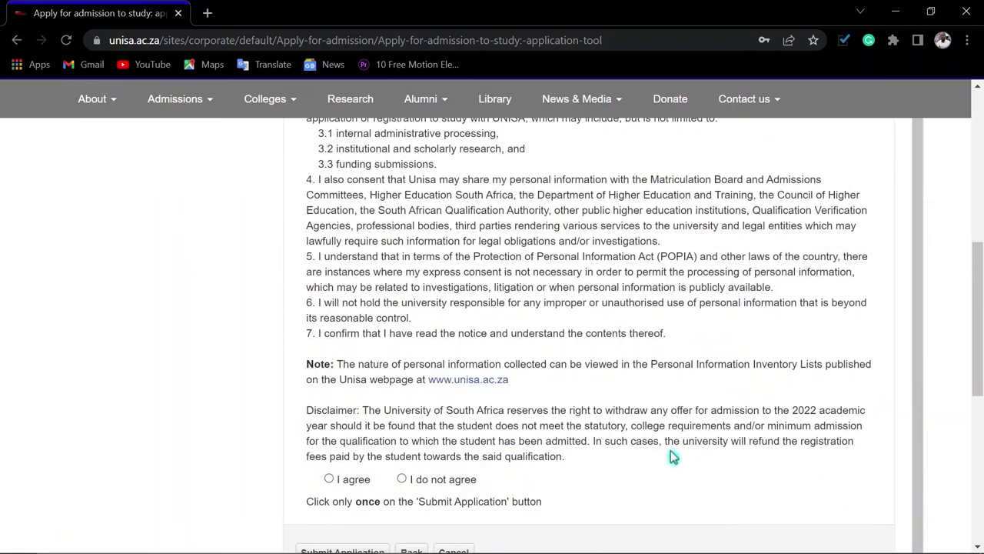
scroll(669, 439, down, 2)
scroll(668, 430, up, 3)
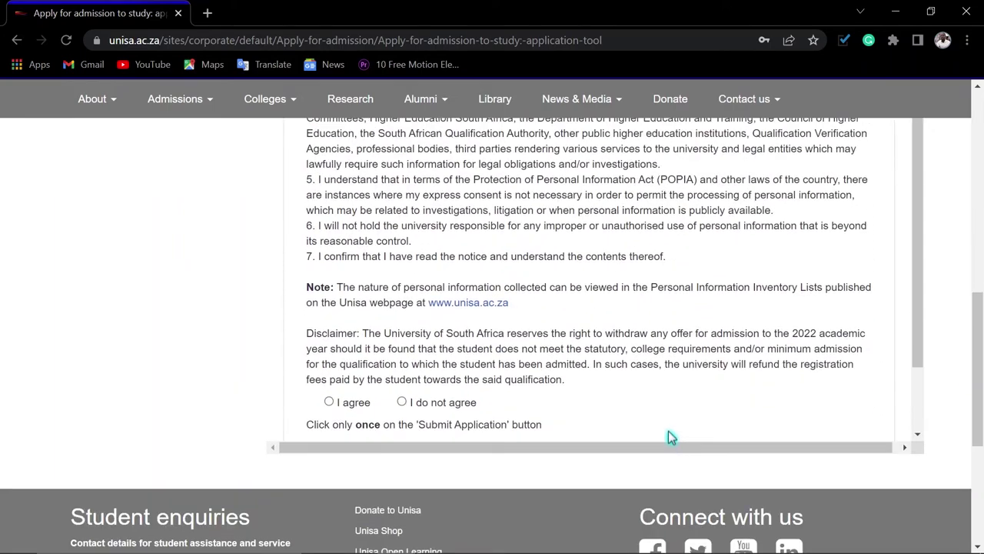
scroll(660, 375, up, 2)
scroll(665, 377, up, 3)
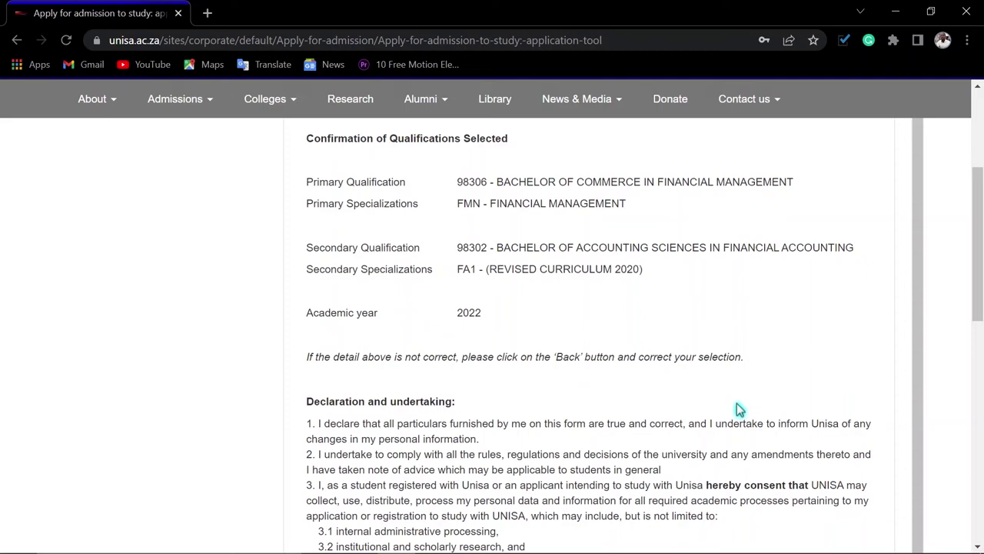
scroll(694, 405, down, 2)
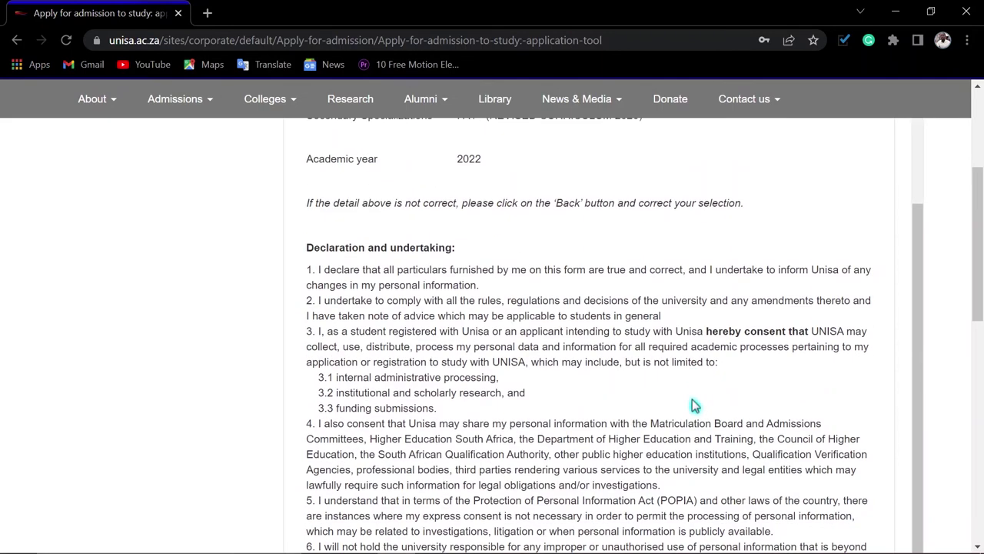
scroll(680, 403, down, 2)
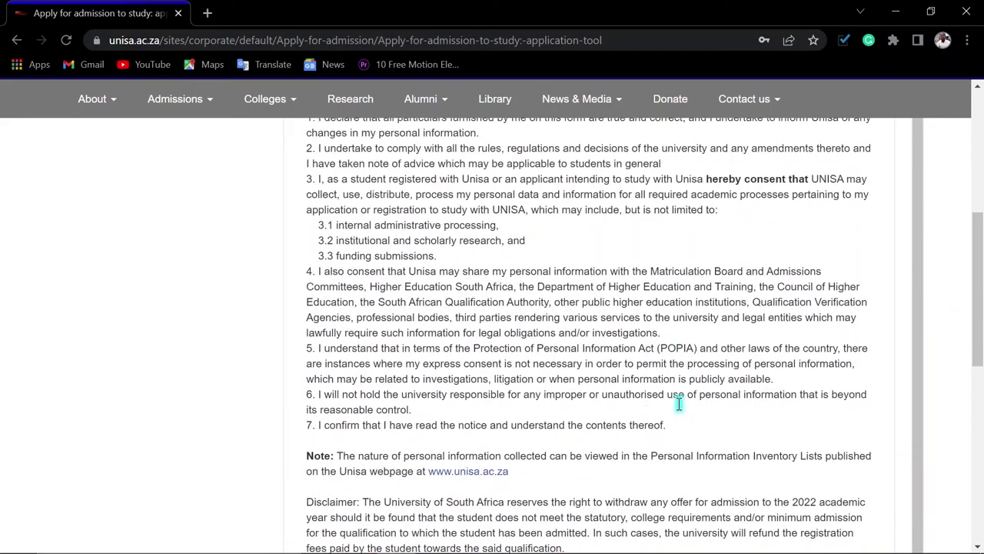
scroll(680, 403, down, 3)
scroll(562, 314, up, 2)
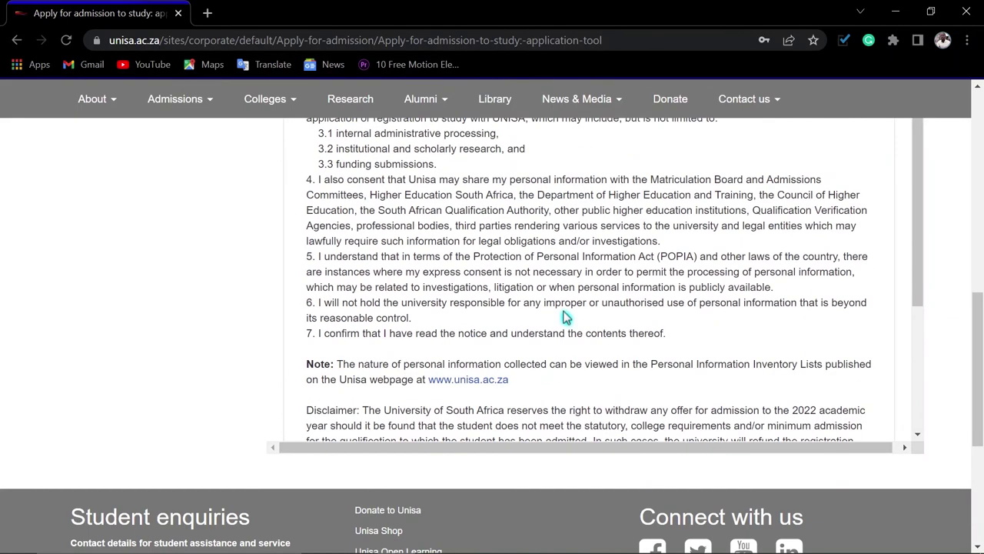
scroll(538, 315, down, 2)
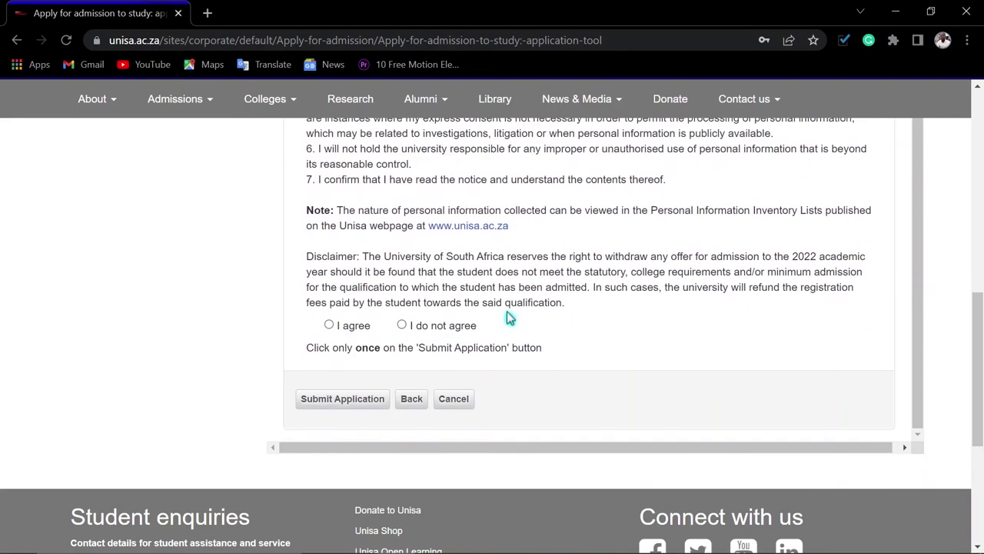
click(329, 325)
click(333, 400)
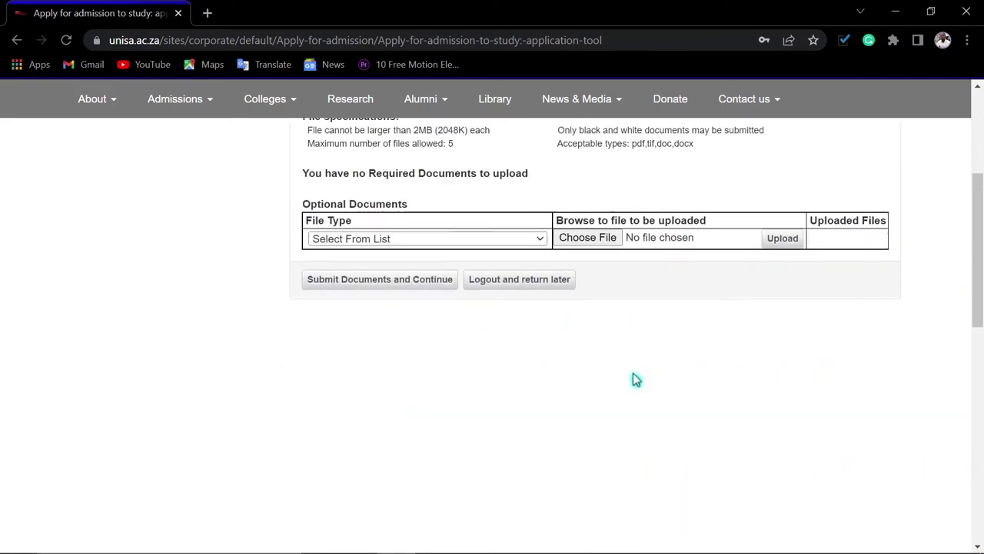
Pick ID/Passport from the File Type list under Optional Documents
scroll(633, 373, up, 3)
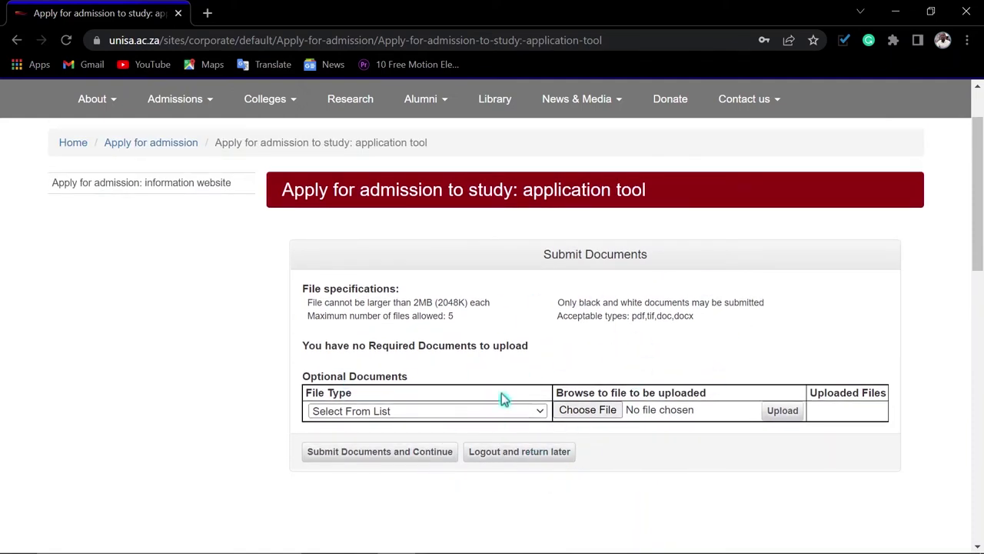
click(440, 413)
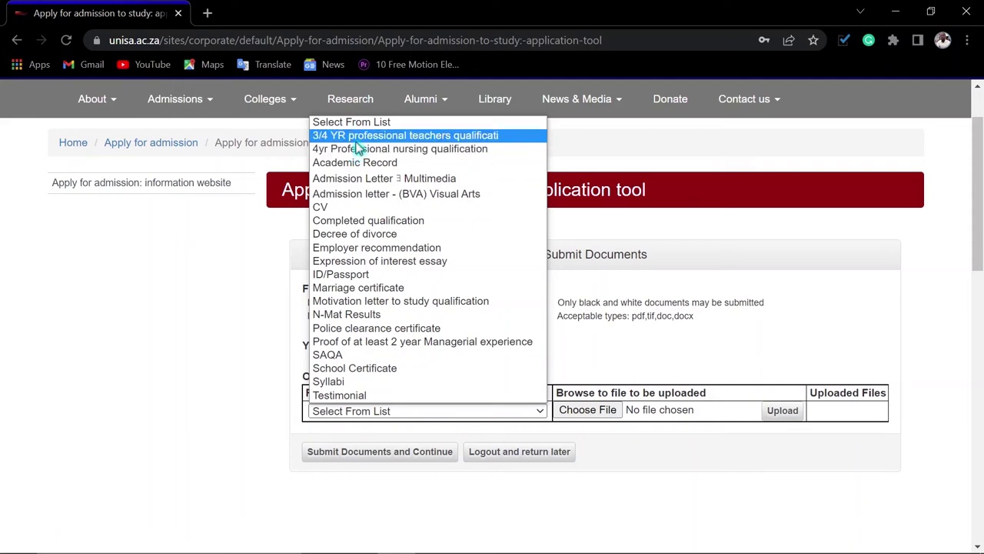
click(346, 274)
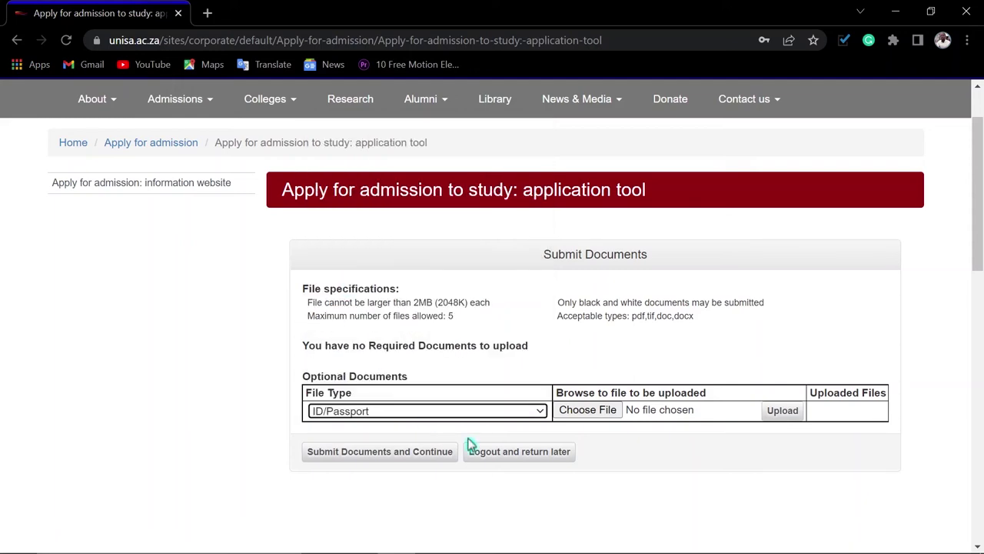